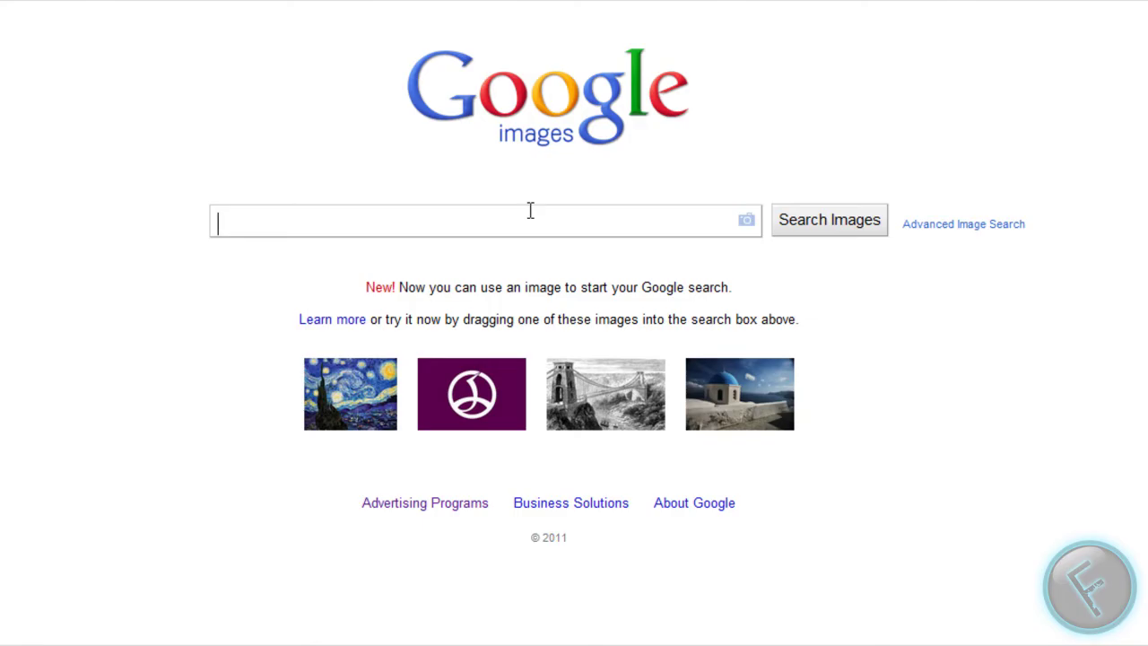
# Search Google Images for "dog" and save the full-size white puppy picture to the desktop as cute-puppy-dog-wallpapers
pyautogui.write('dog')
pyautogui.press('Return')
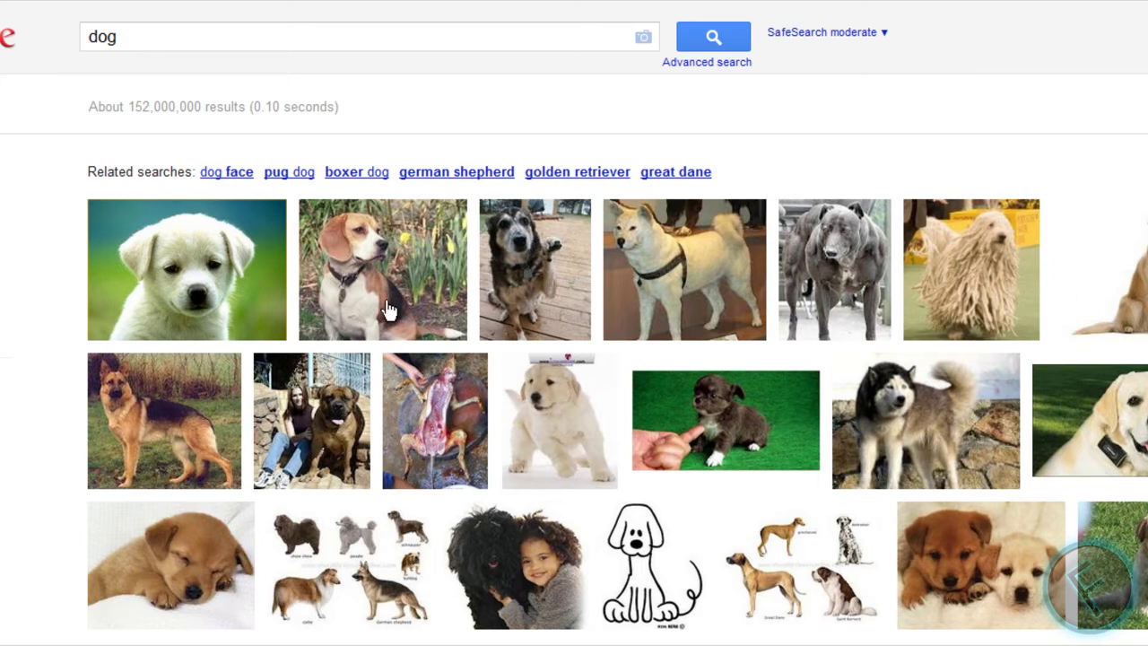
pyautogui.click(160, 247)
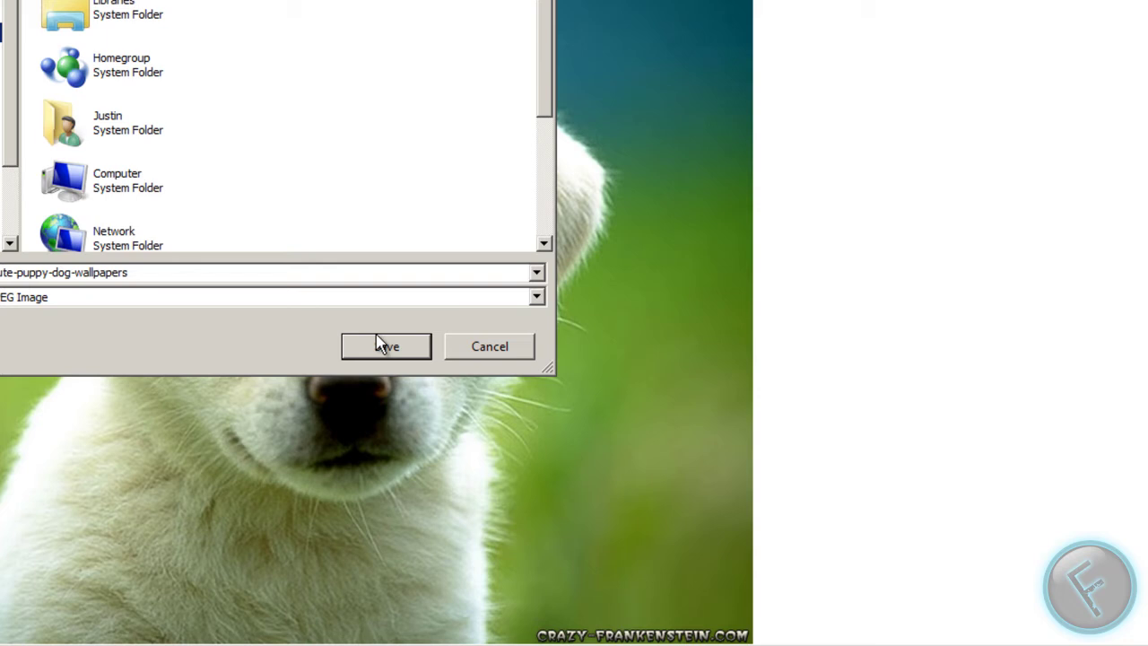
pyautogui.click(383, 346)
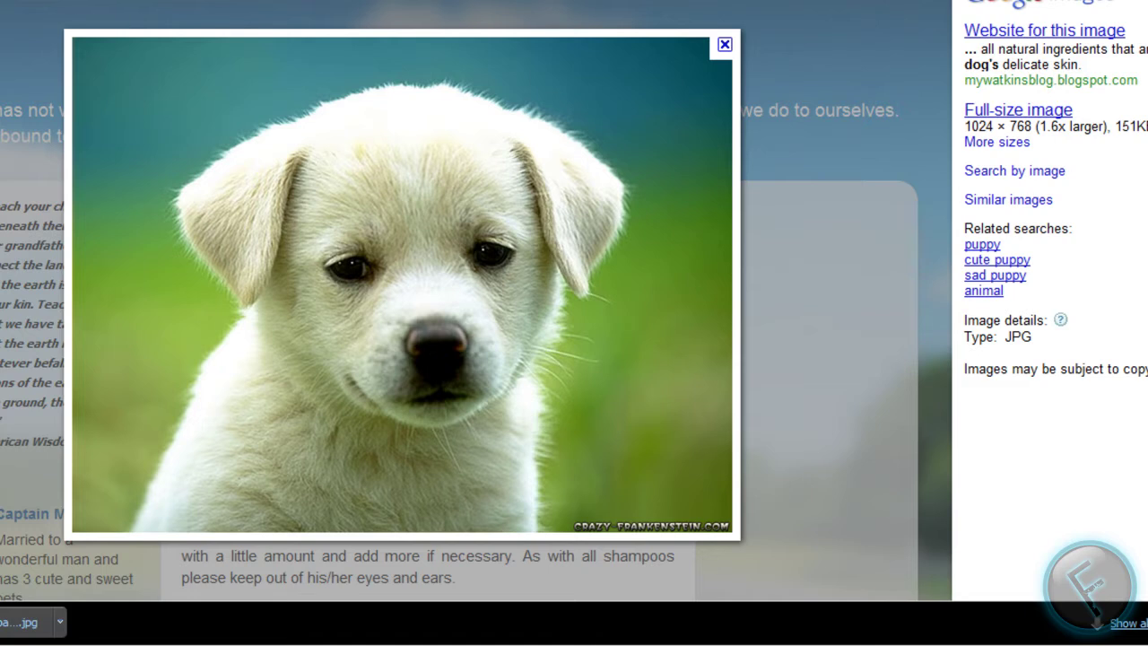
# Return to the image results and search for "cat" instead
pyautogui.hotkey('alt', 'Left')
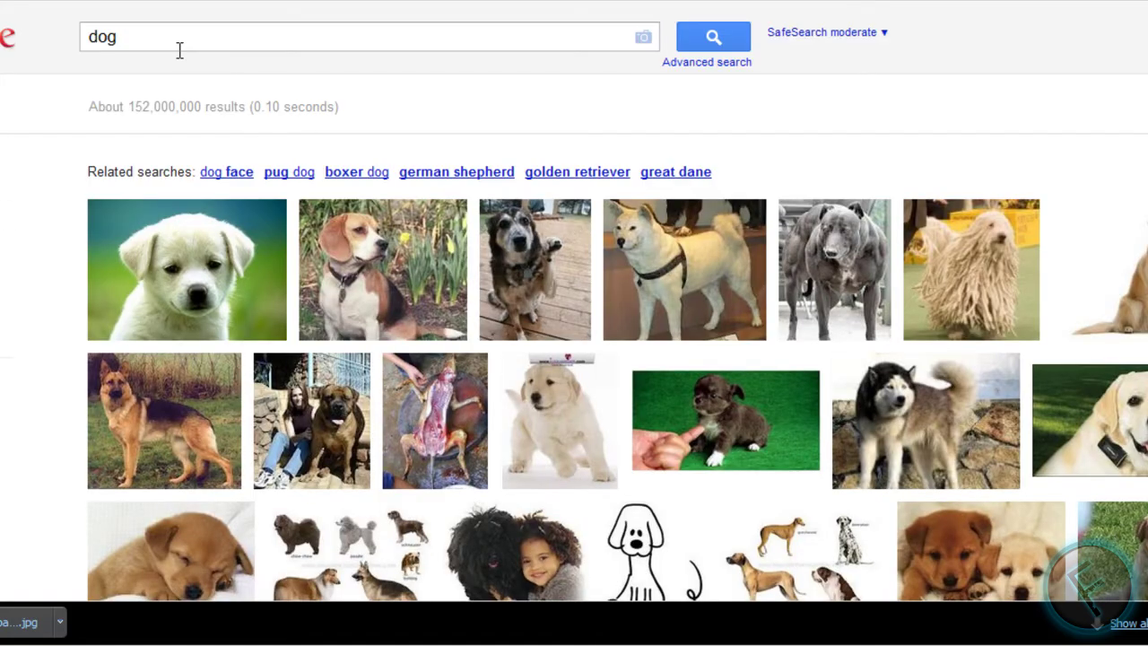
pyautogui.doubleClick(180, 50)
pyautogui.write('cat')
pyautogui.press('Return')
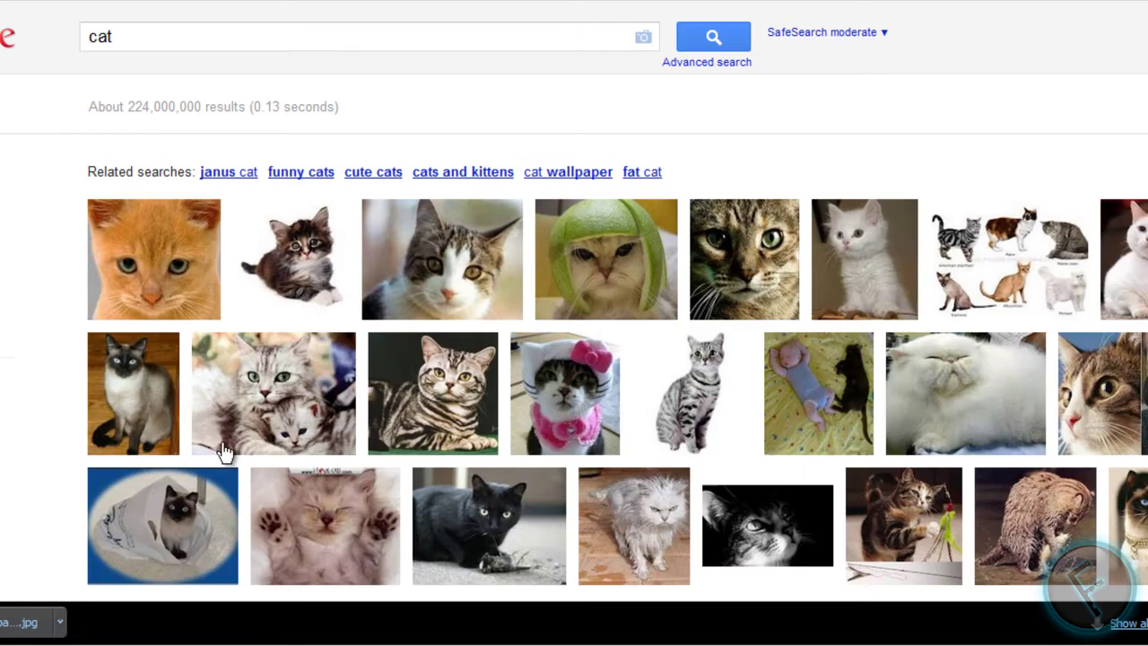
# Open the orange kitten picture at full size and save it to the desktop as cat2
pyautogui.click(189, 269)
pyautogui.click(1032, 95)
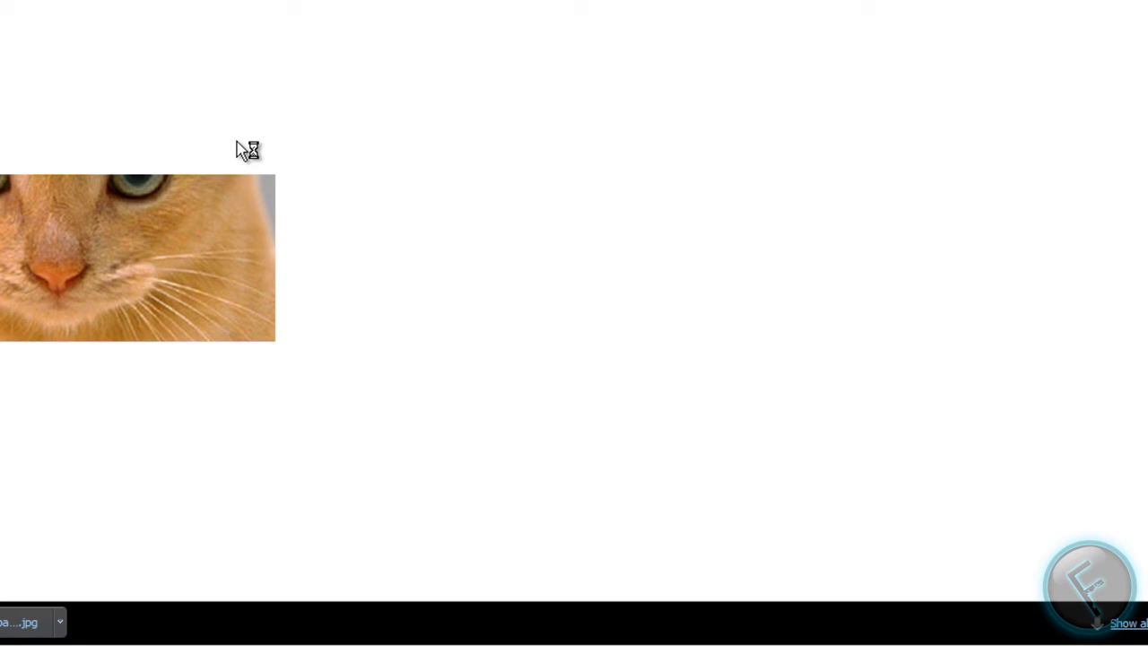
pyautogui.rightClick(130, 162)
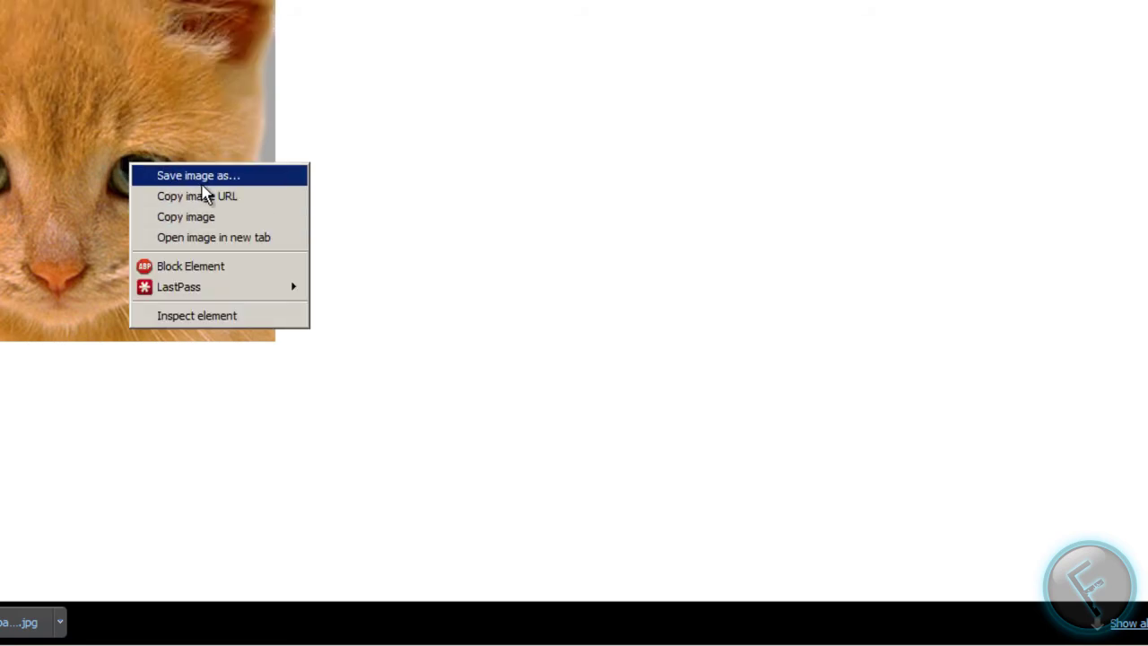
pyautogui.click(201, 182)
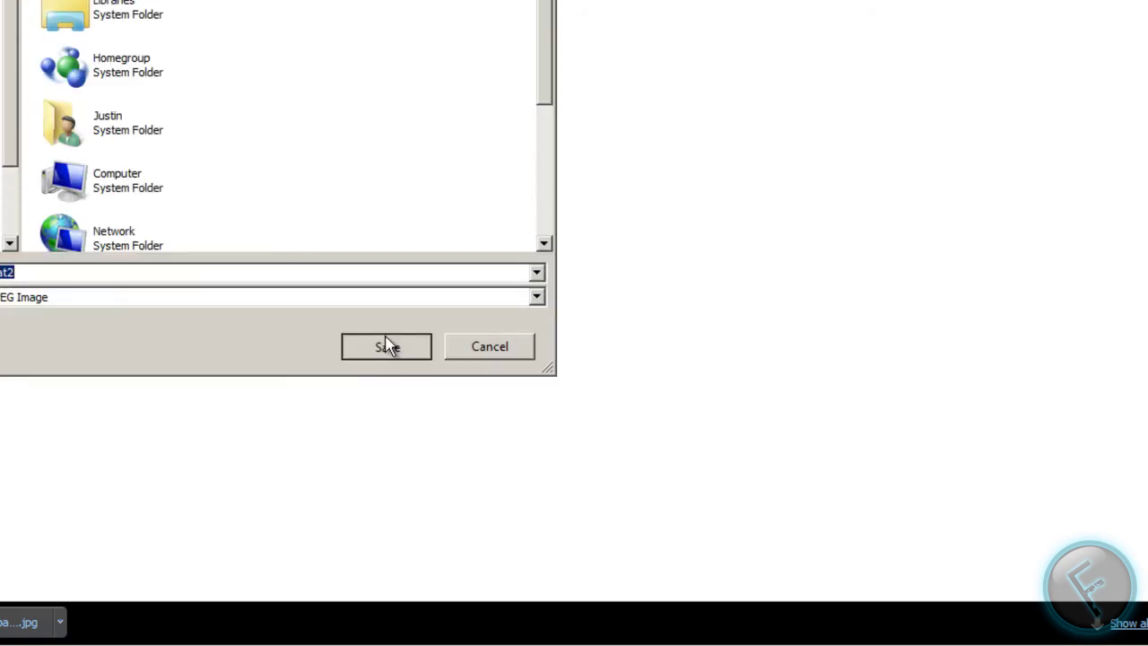
pyautogui.click(387, 346)
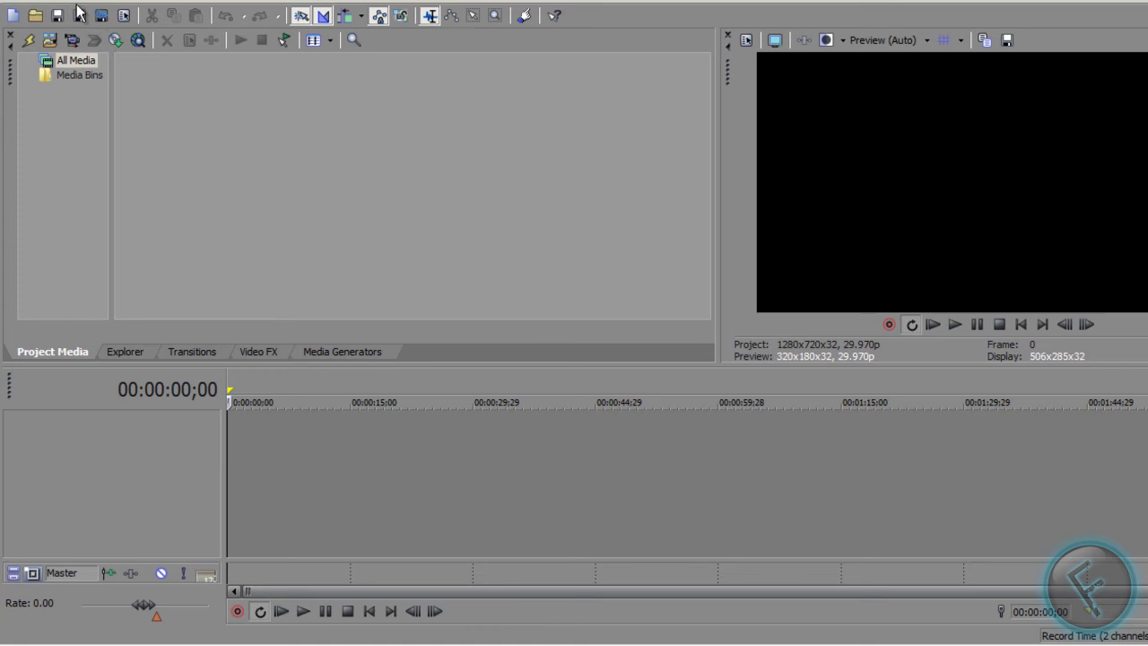
# In Vegas Pro, confirm the HDV 720-30p project template and import the cat2 and puppy pictures into the project media
pyautogui.click(124, 15)
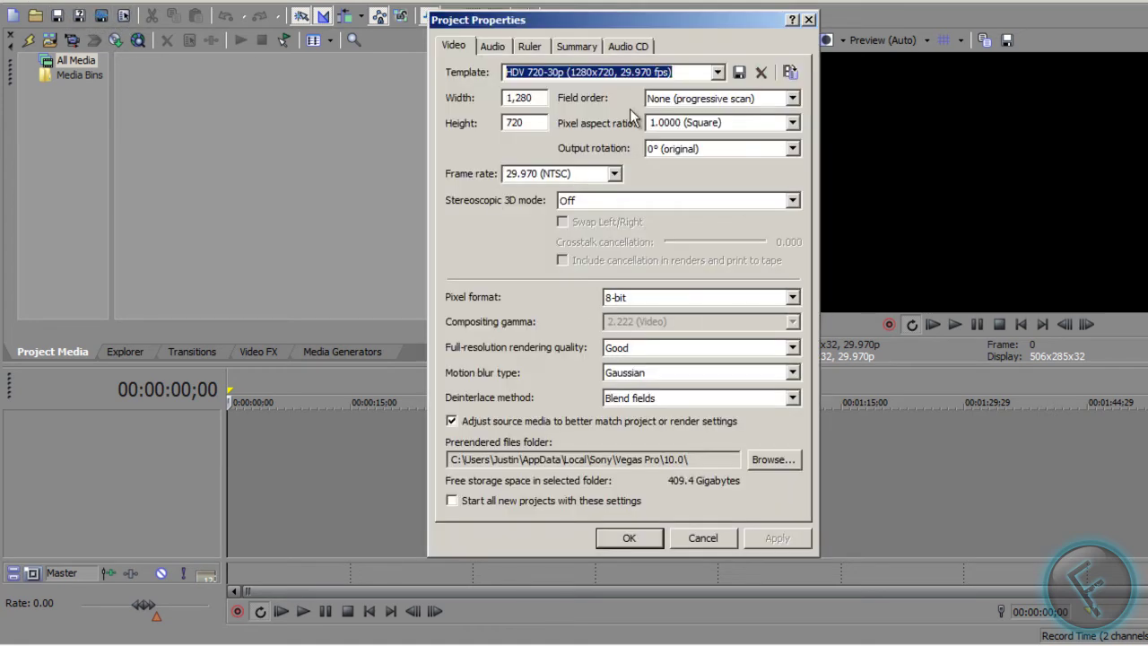
pyautogui.click(629, 538)
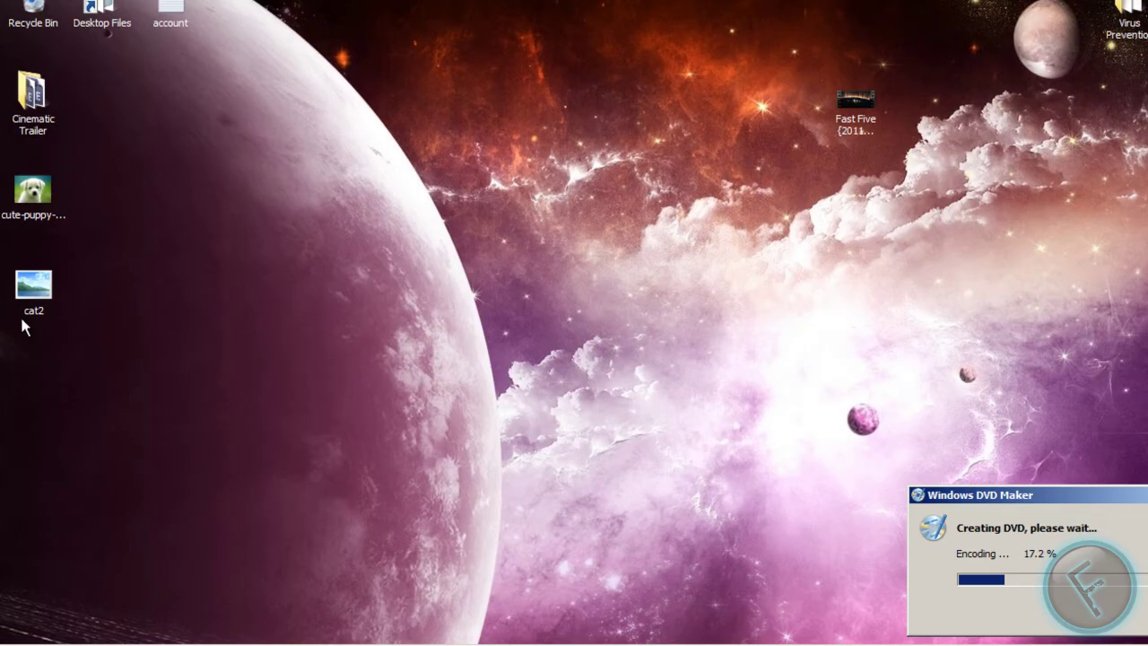
pyautogui.moveTo(44, 342); pyautogui.dragTo(56, 193)
pyautogui.moveTo(22, 188); pyautogui.dragTo(246, 292)
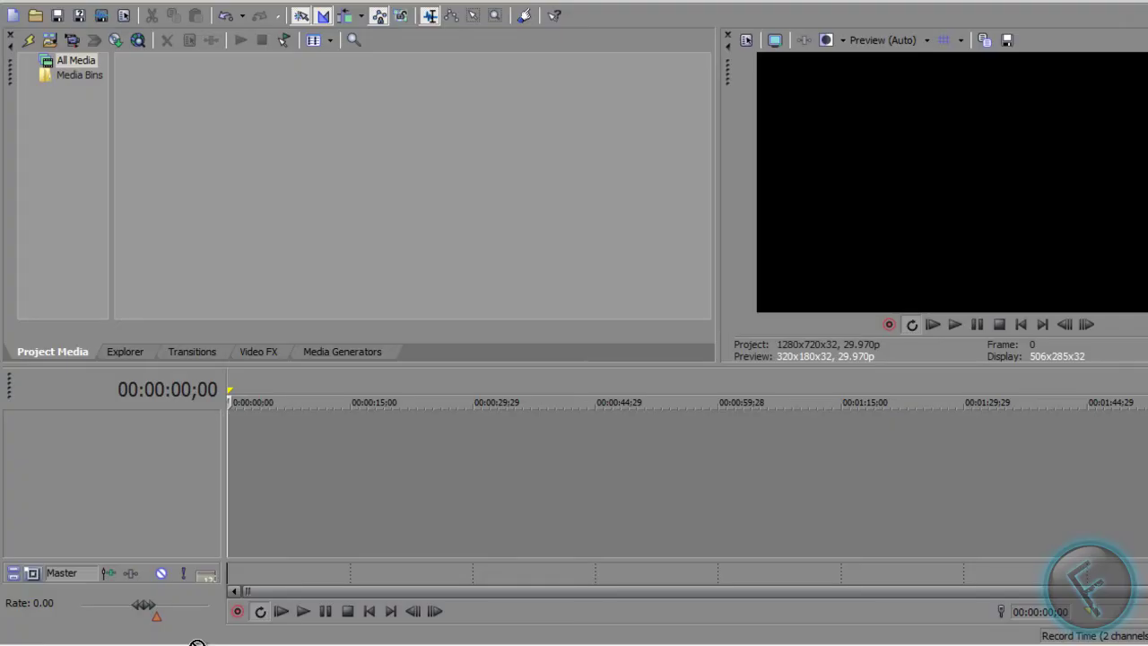
pyautogui.moveTo(221, 298); pyautogui.dragTo(245, 290)
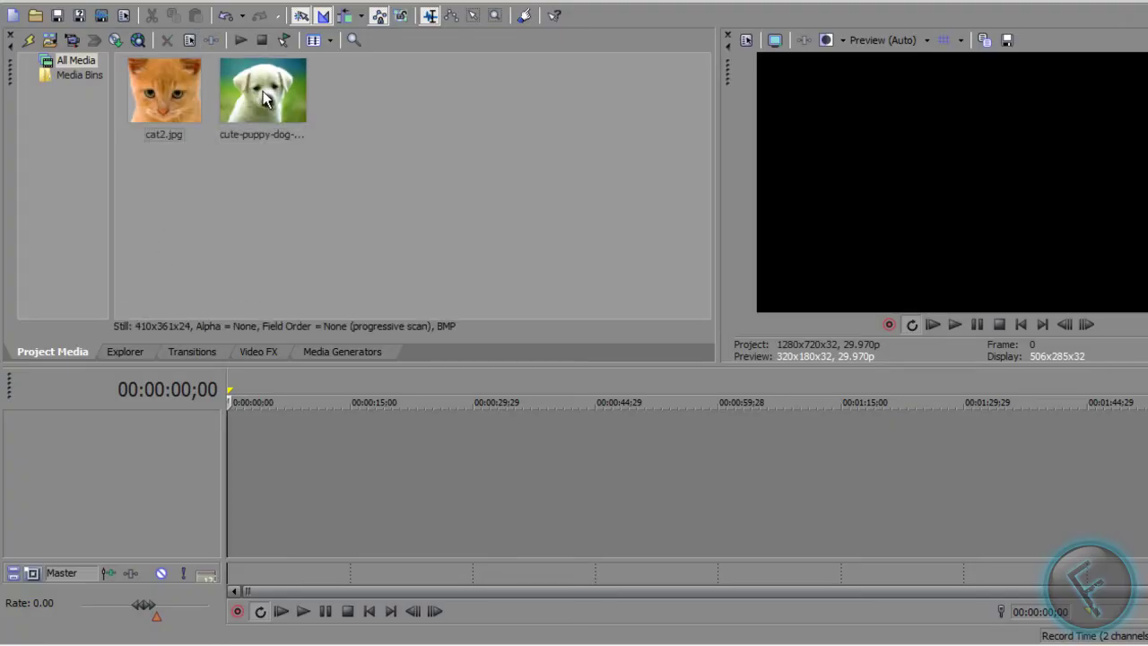
# Place the puppy picture at the start of track 1 and the cat picture directly below it on track 2
pyautogui.moveTo(265, 99); pyautogui.dragTo(327, 387)
pyautogui.moveTo(230, 436); pyautogui.dragTo(230, 437)
pyautogui.moveTo(166, 94); pyautogui.dragTo(224, 86)
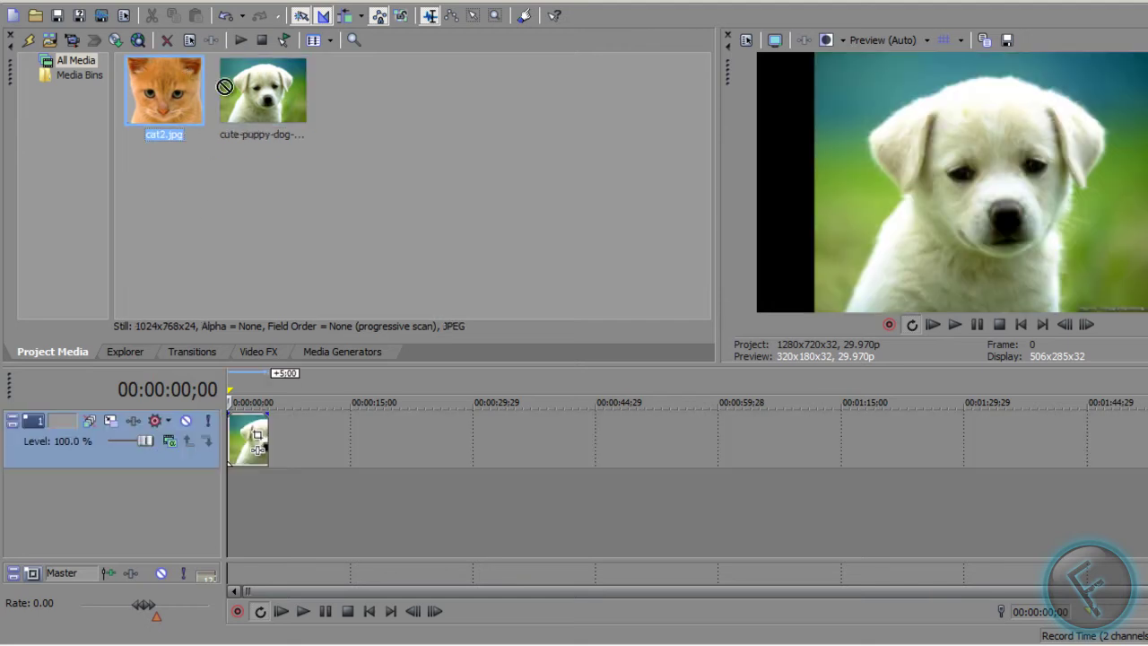
pyautogui.moveTo(221, 495); pyautogui.dragTo(228, 495)
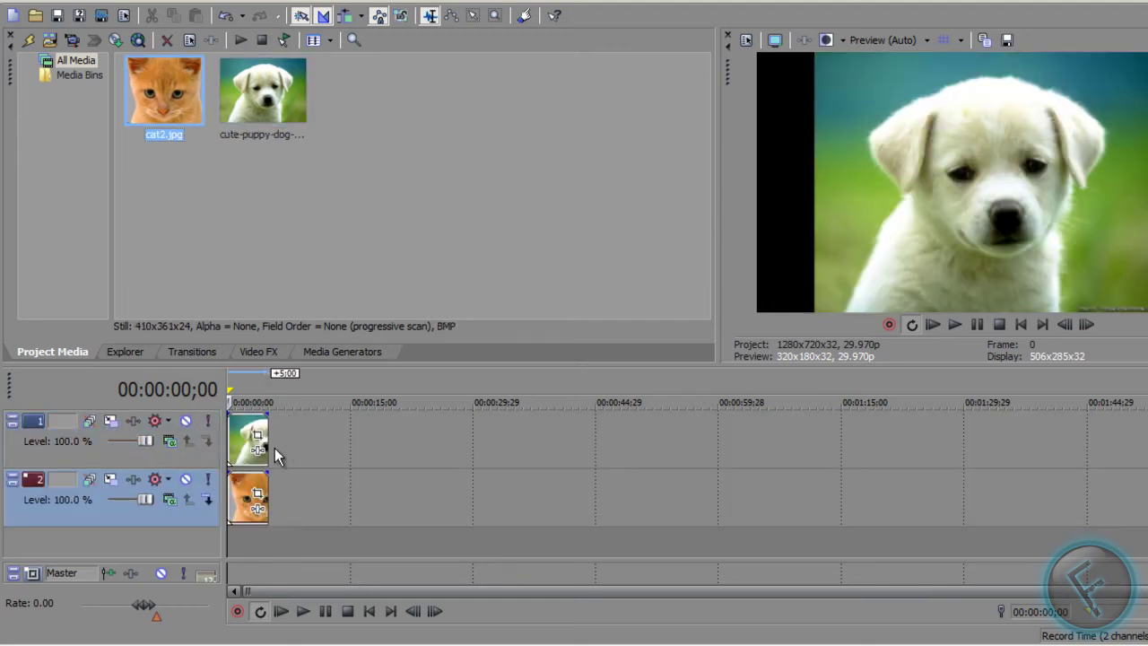
# Mute and unmute the cat track and the puppy track in turn to compare which picture each shows in the preview
pyautogui.click(883, 596)
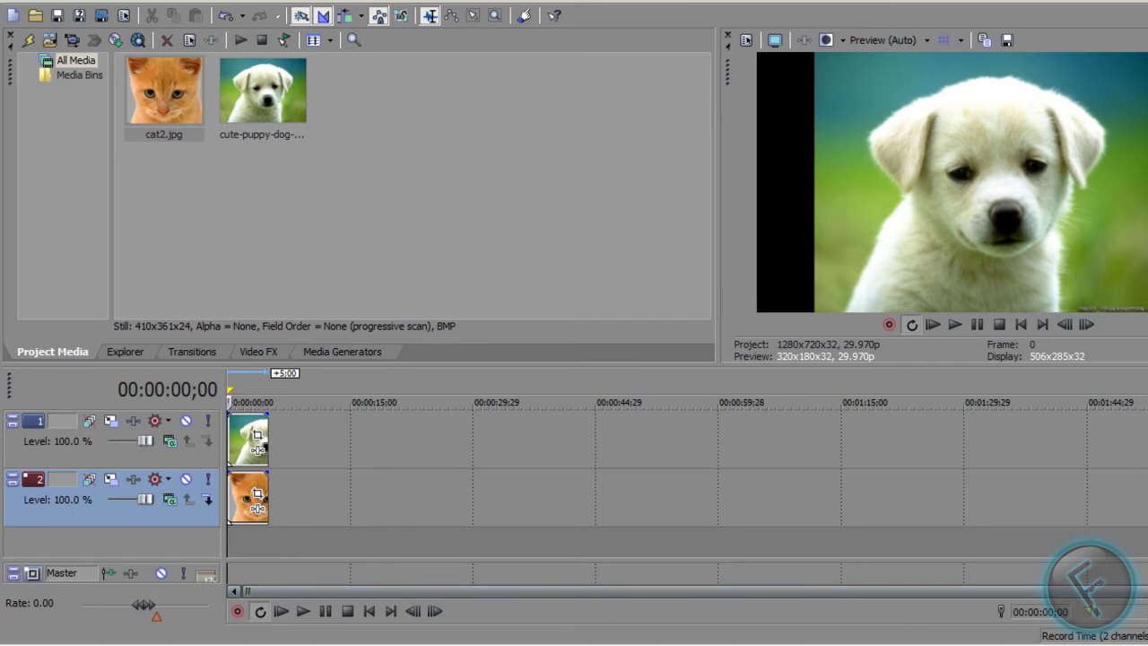
pyautogui.scroll(2, 687, 484)
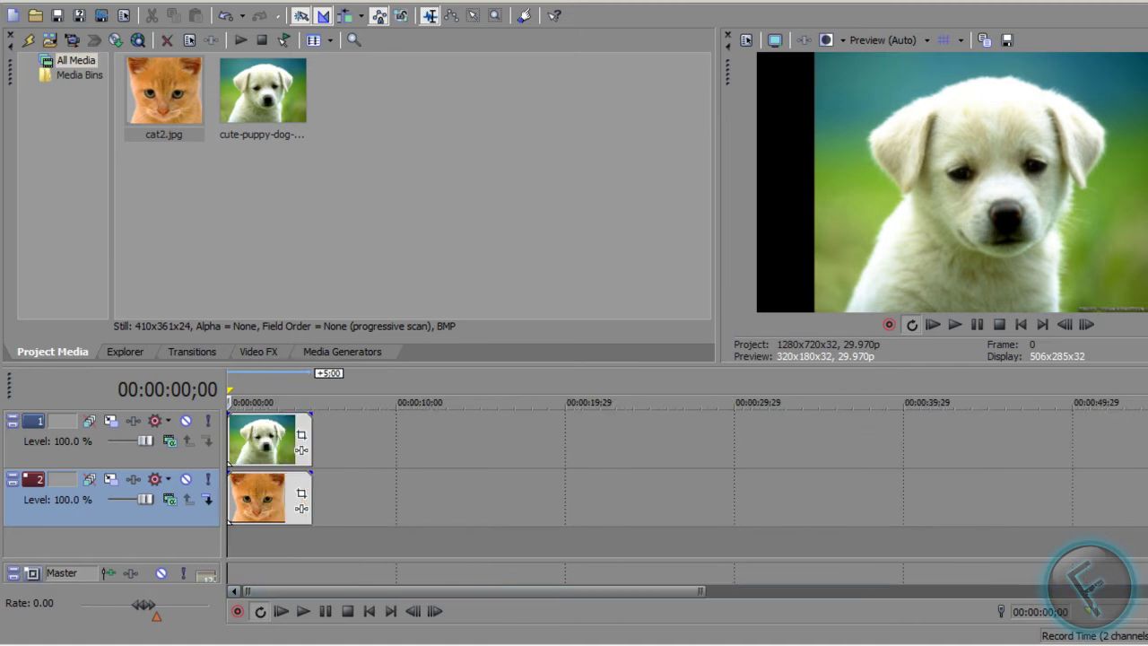
pyautogui.scroll(6, 1026, 511)
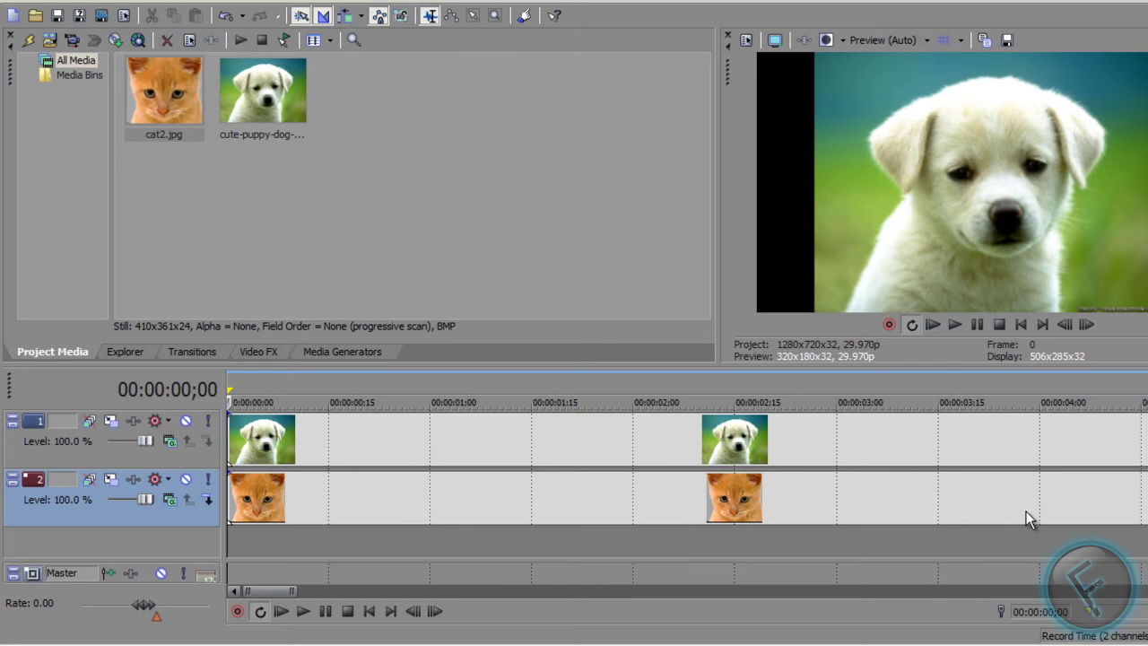
pyautogui.scroll(-2, 1025, 511)
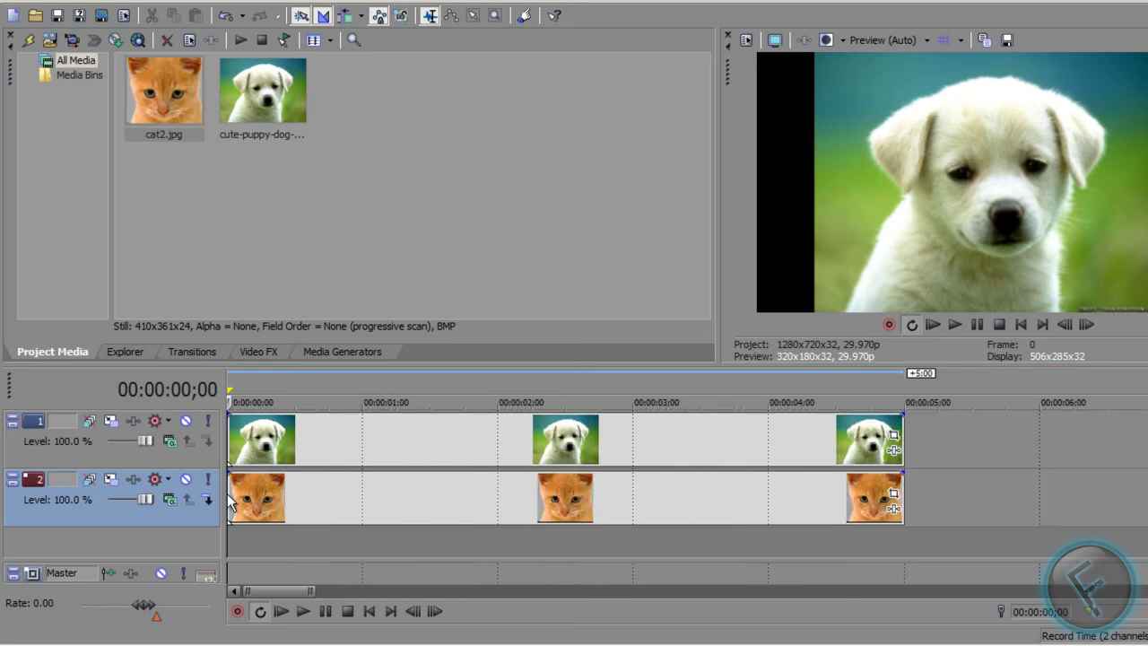
pyautogui.click(188, 480)
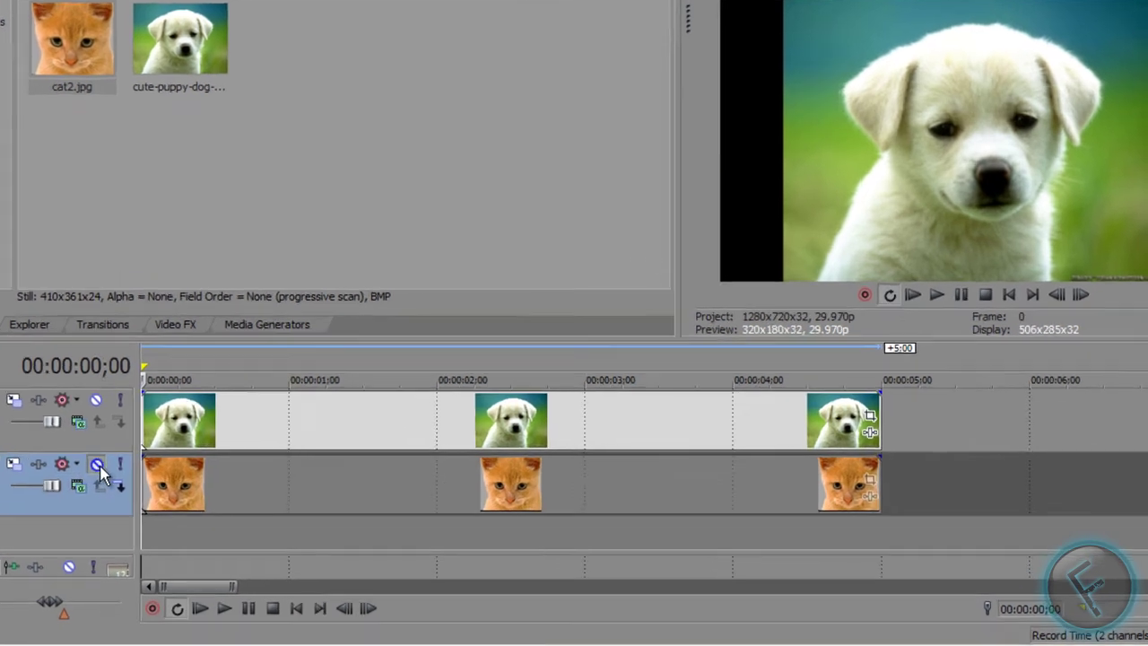
pyautogui.click(188, 480)
pyautogui.click(187, 421)
pyautogui.click(0, 343)
pyautogui.click(0, 343)
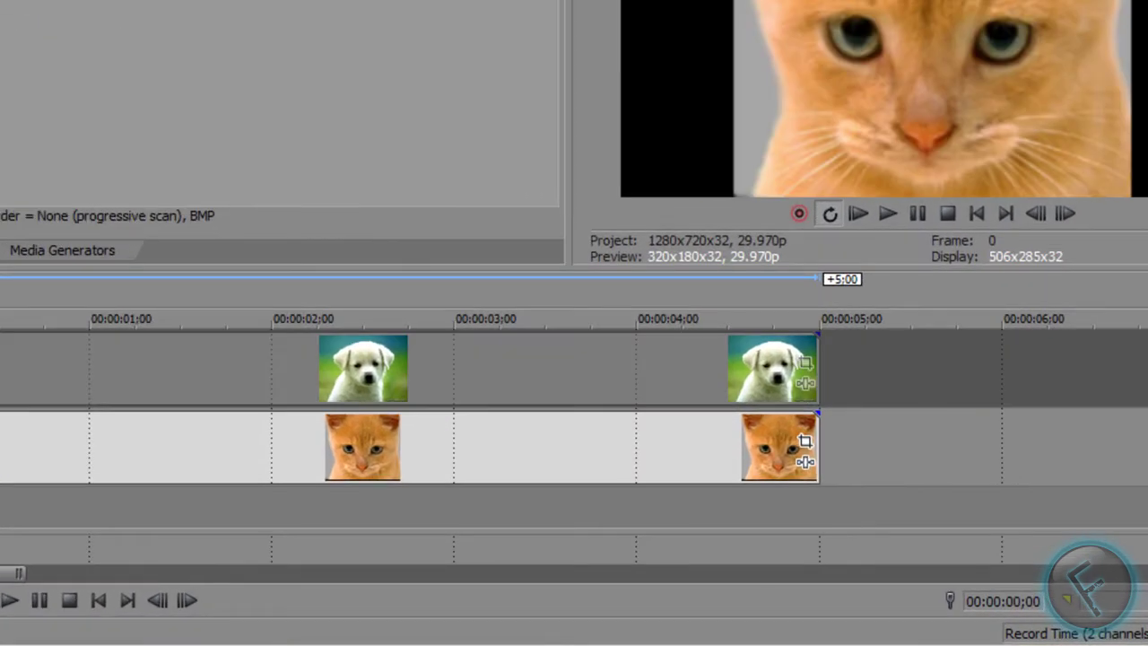
pyautogui.click(0, 343)
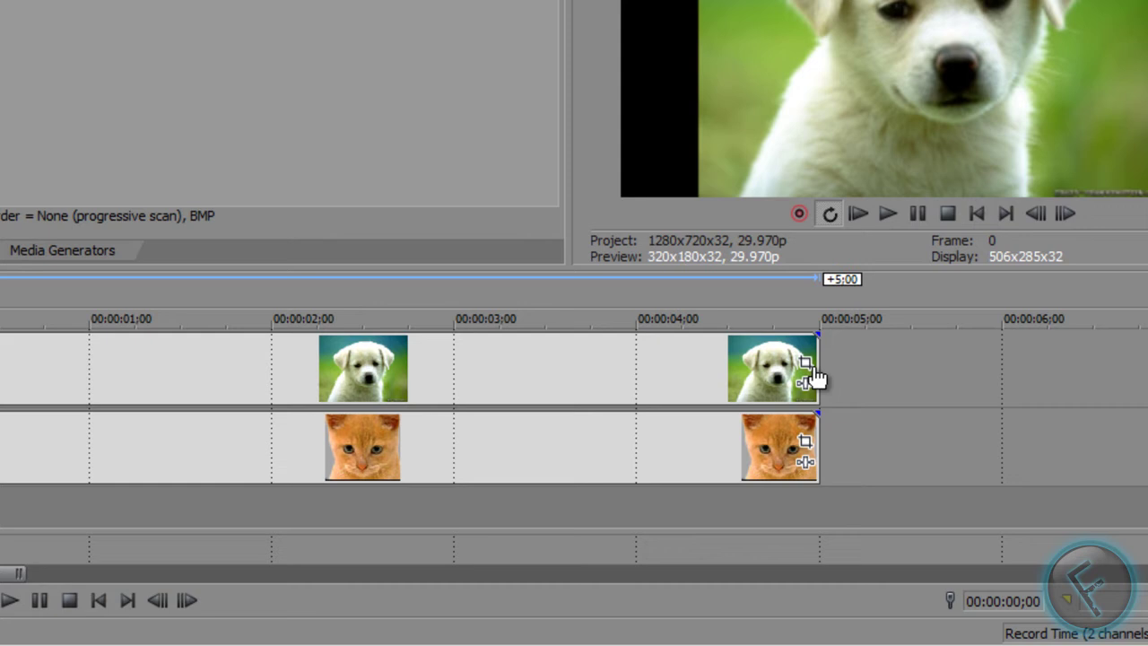
# Enlarge the puppy event's pan/crop frame to about 1,514 × 1,017 so the puppy appears smaller over the cat
pyautogui.click(806, 364)
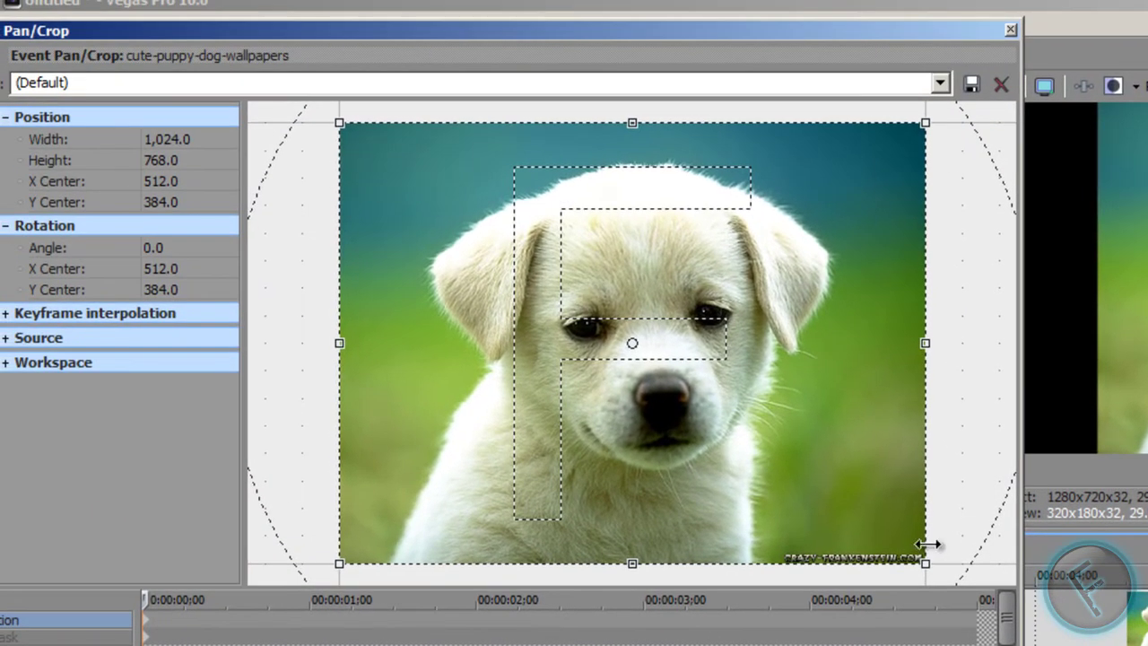
pyautogui.moveTo(923, 559); pyautogui.dragTo(1068, 639)
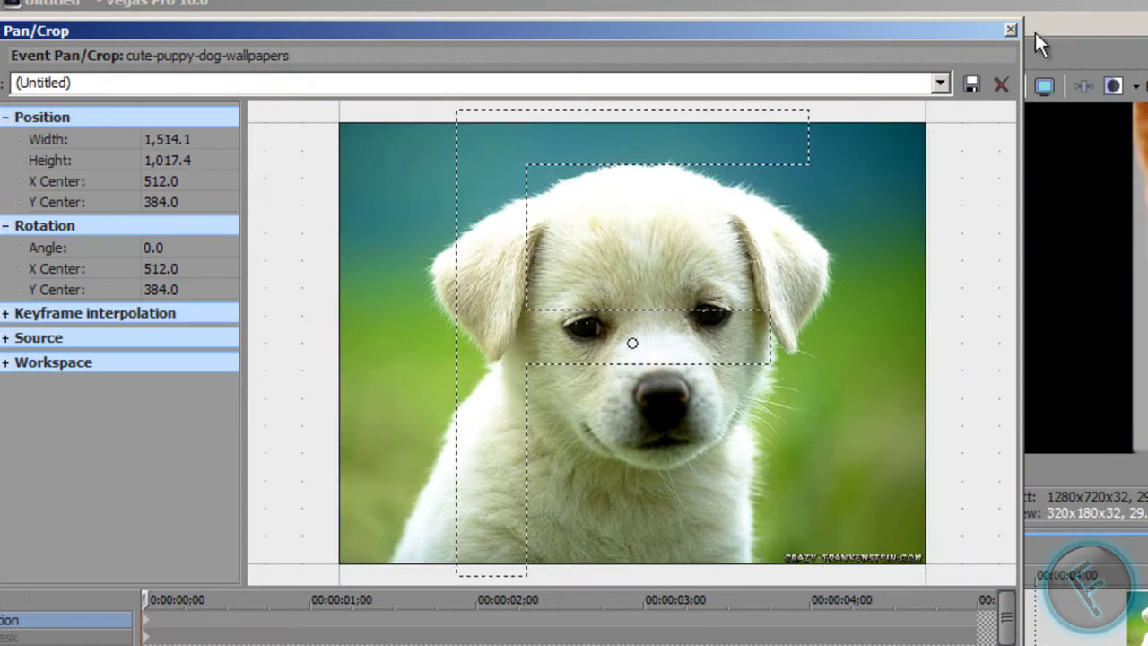
pyautogui.click(1010, 30)
# Turn off Maintain aspect ratio in the puppy event's properties
pyautogui.rightClick(990, 619)
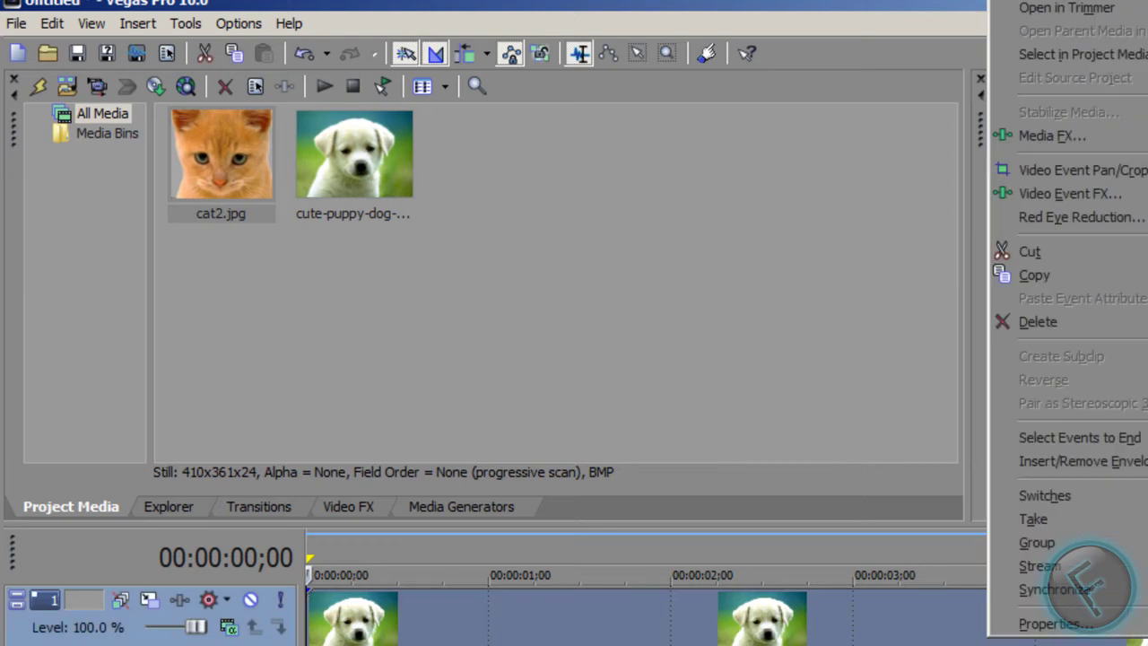
pyautogui.click(1047, 624)
pyautogui.click(699, 276)
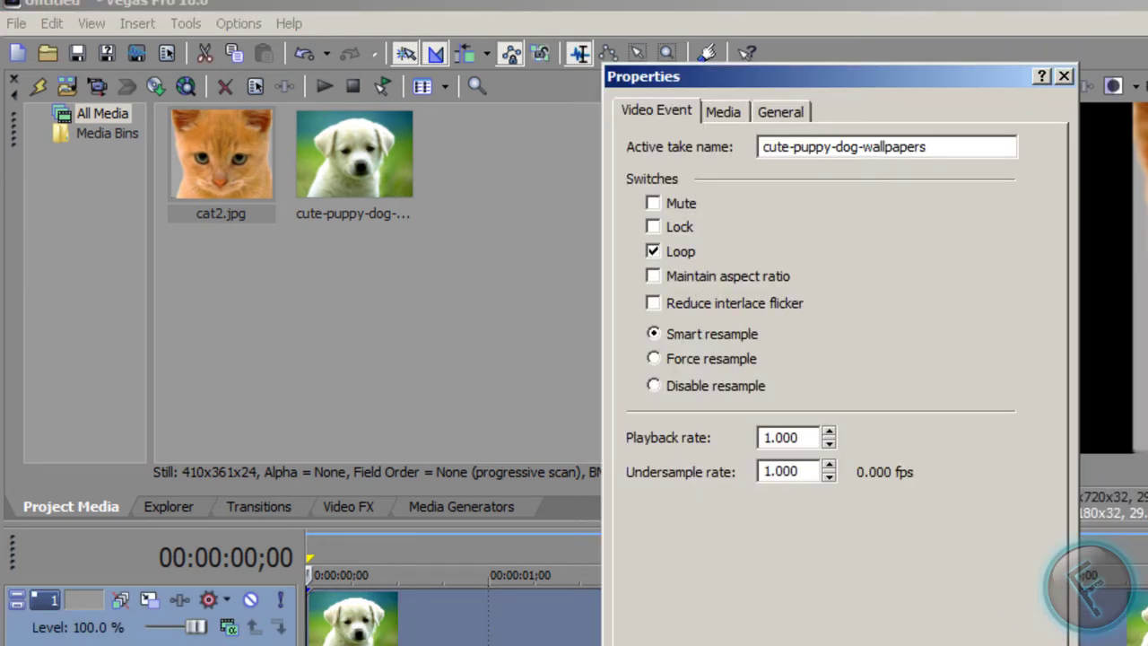
pyautogui.click(932, 644)
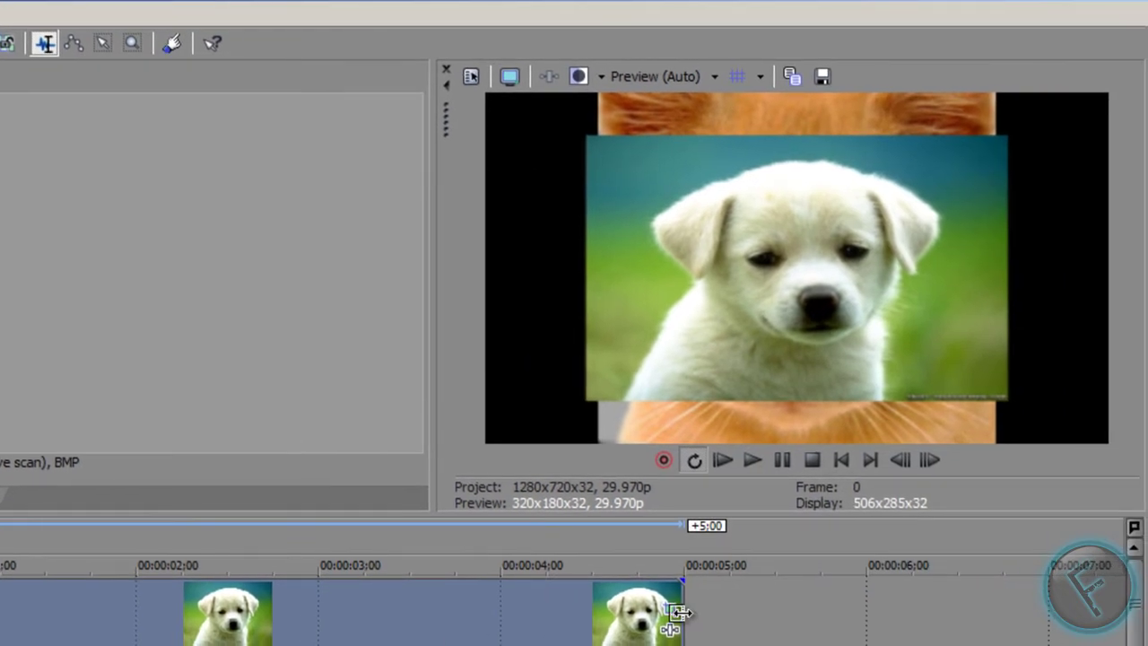
# Reopen the puppy event's properties and toggle Maintain aspect ratio as a demonstration, leaving it off
pyautogui.rightClick(1145, 638)
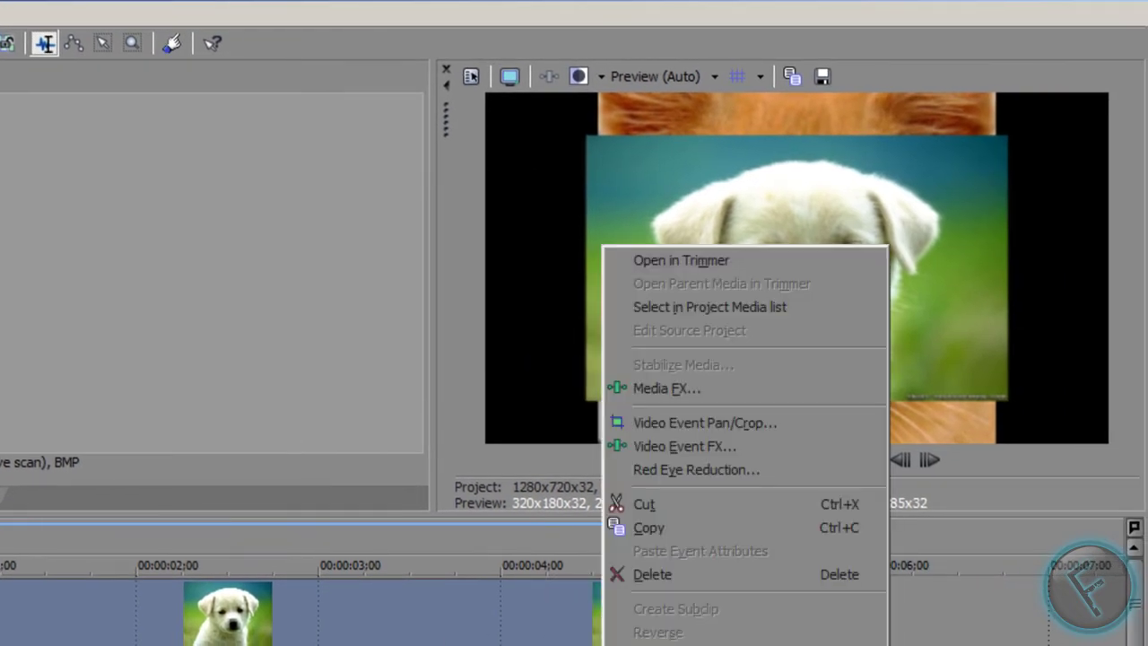
pyautogui.click(499, 602)
pyautogui.rightClick(500, 602)
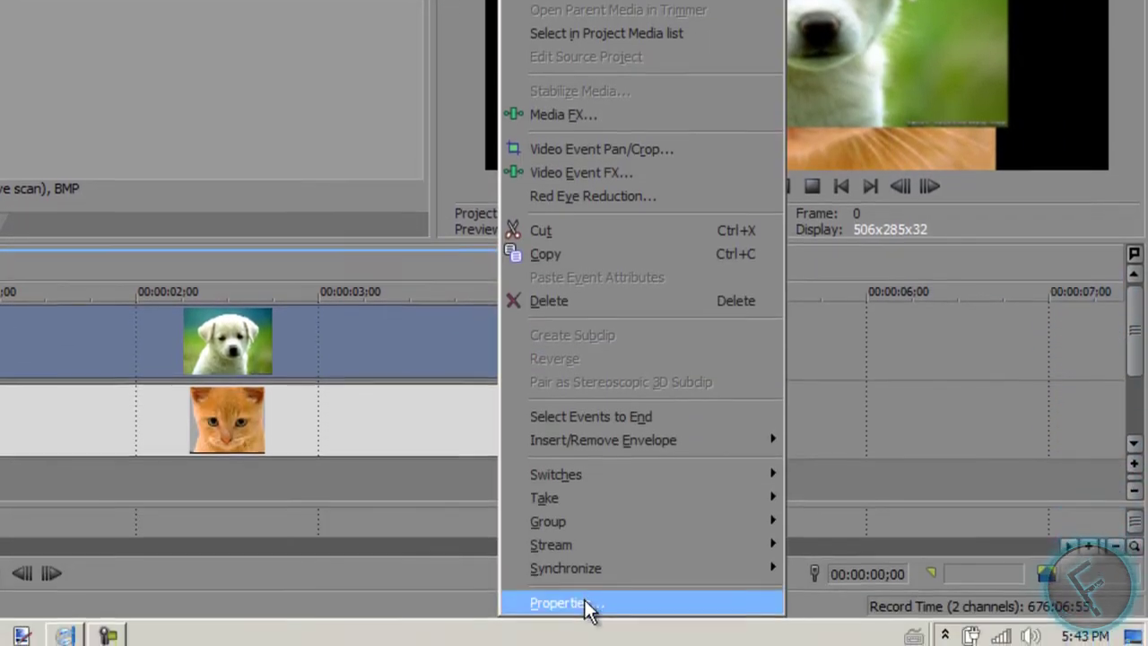
pyautogui.click(589, 604)
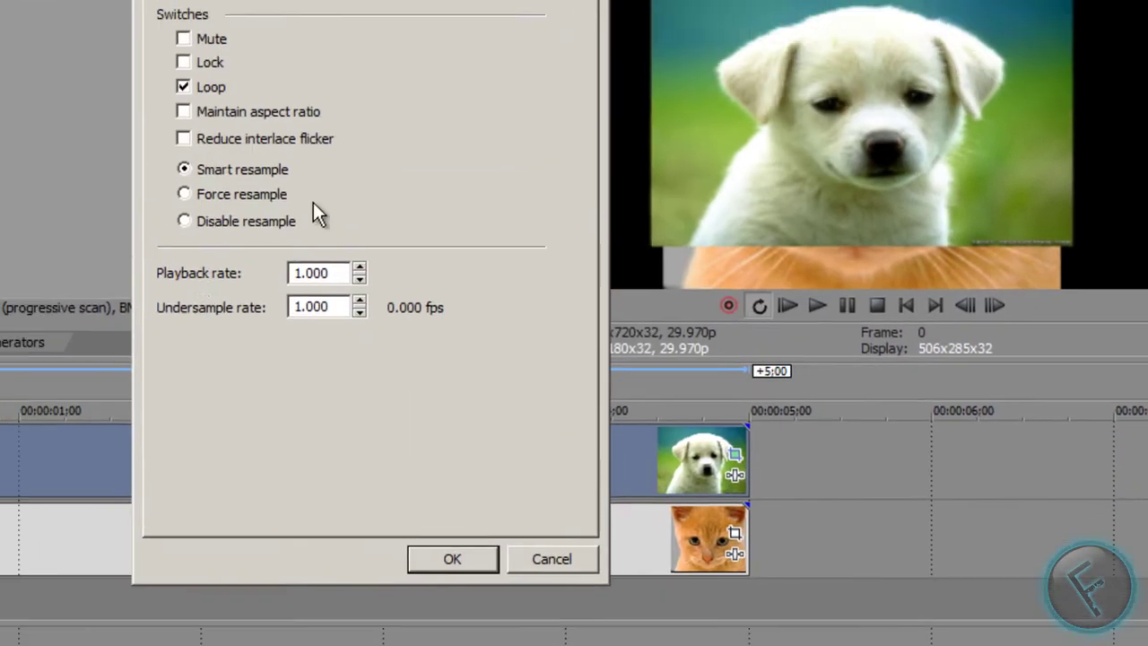
pyautogui.click(329, 219)
pyautogui.click(329, 219)
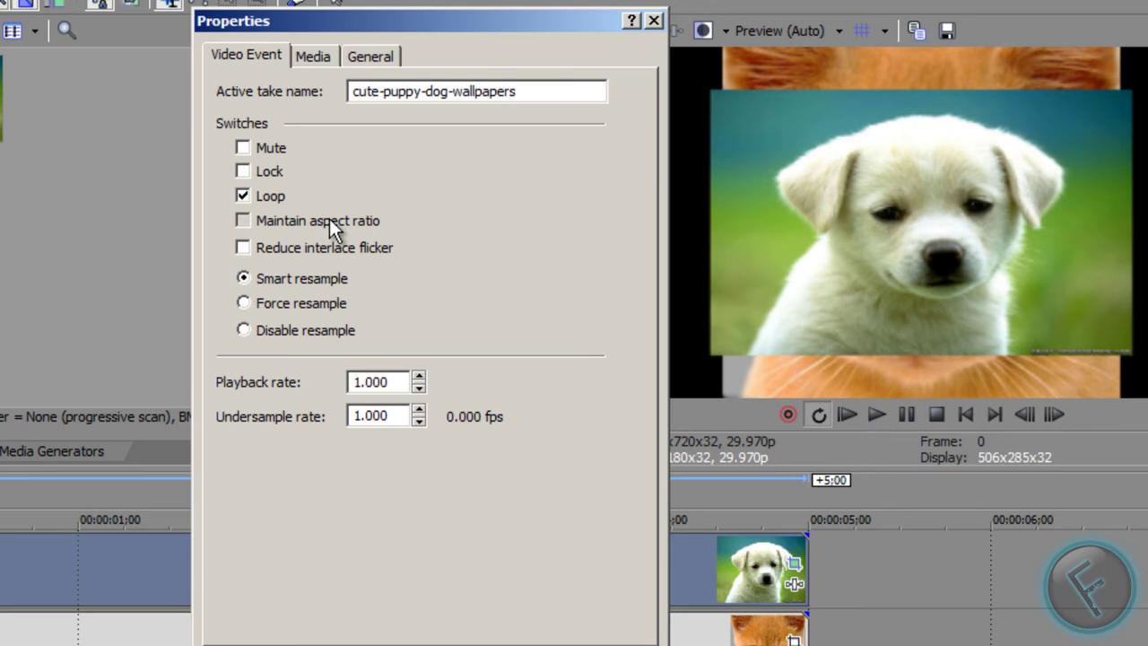
pyautogui.click(329, 219)
pyautogui.click(504, 638)
# Shift the puppy event's pan/crop frame to move the puppy toward the preview's upper left, and enlarge the frame to shrink the puppy further
pyautogui.click(795, 563)
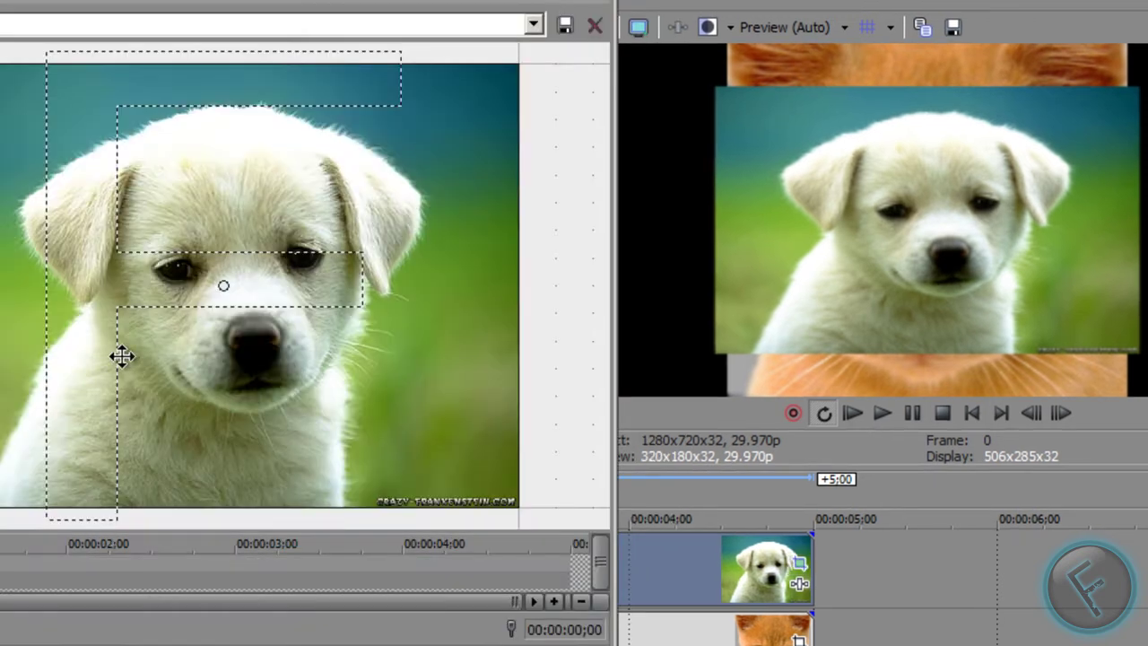
pyautogui.moveTo(160, 248); pyautogui.dragTo(288, 311)
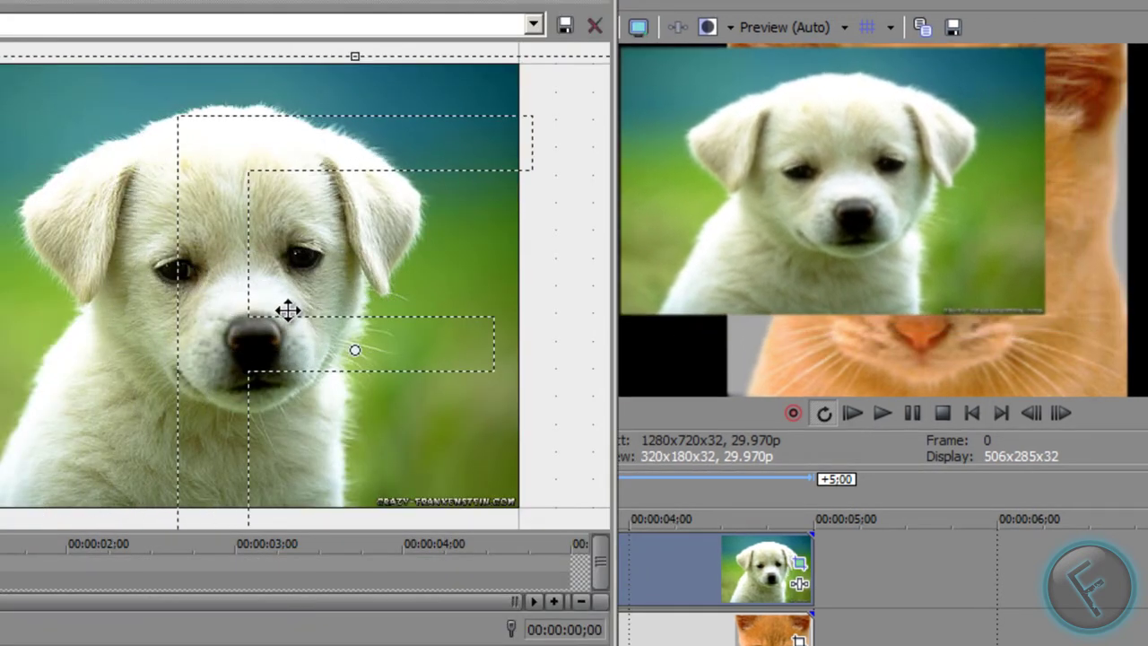
pyautogui.scroll(-5, 99, 239)
pyautogui.scroll(-1, 16, 191)
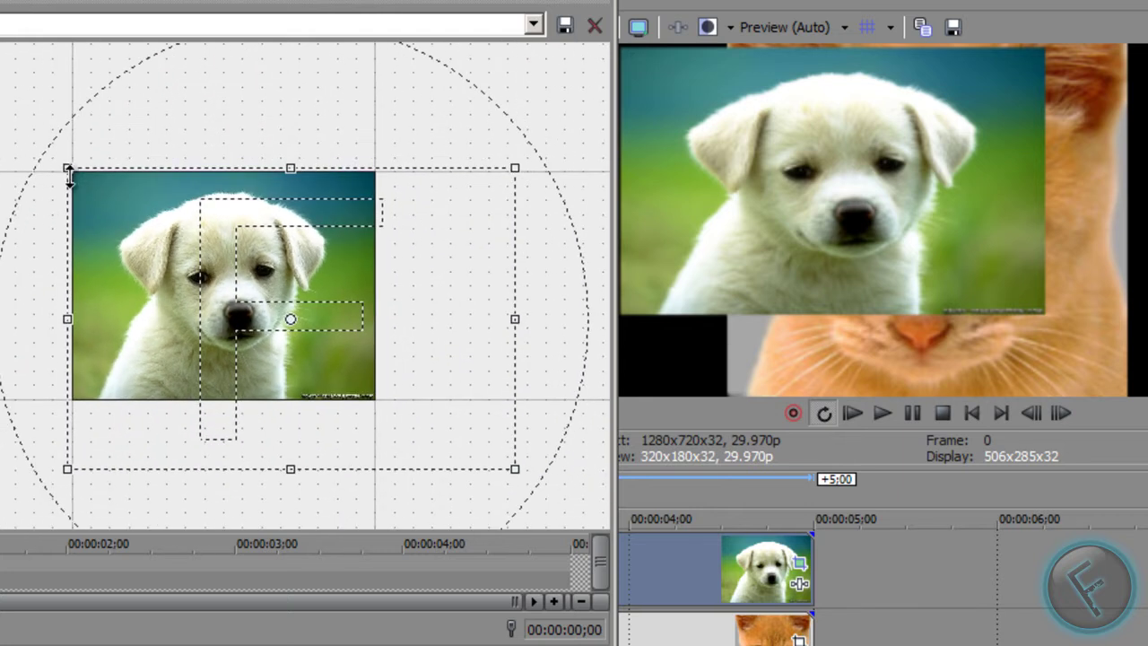
pyautogui.moveTo(69, 173); pyautogui.dragTo(0, 69)
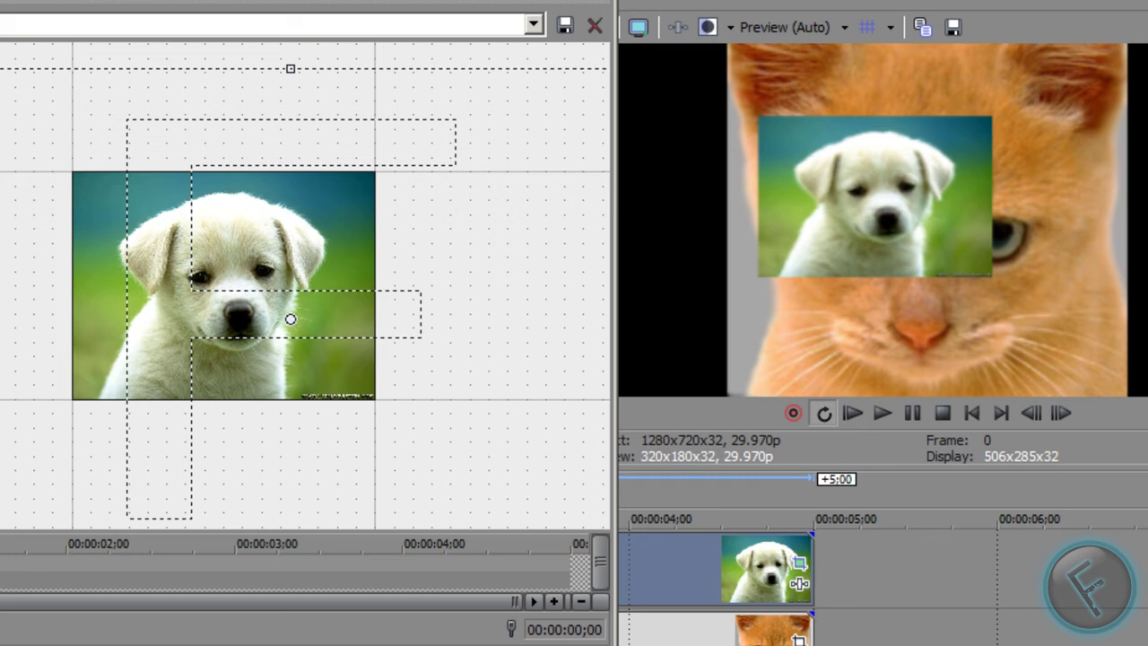
# Resize the puppy event's pan/crop frame and shift it down and right so the puppy overlaps the cat image's upper-left corner
pyautogui.scroll(-1, 78, 219)
pyautogui.scroll(-2, 74, 217)
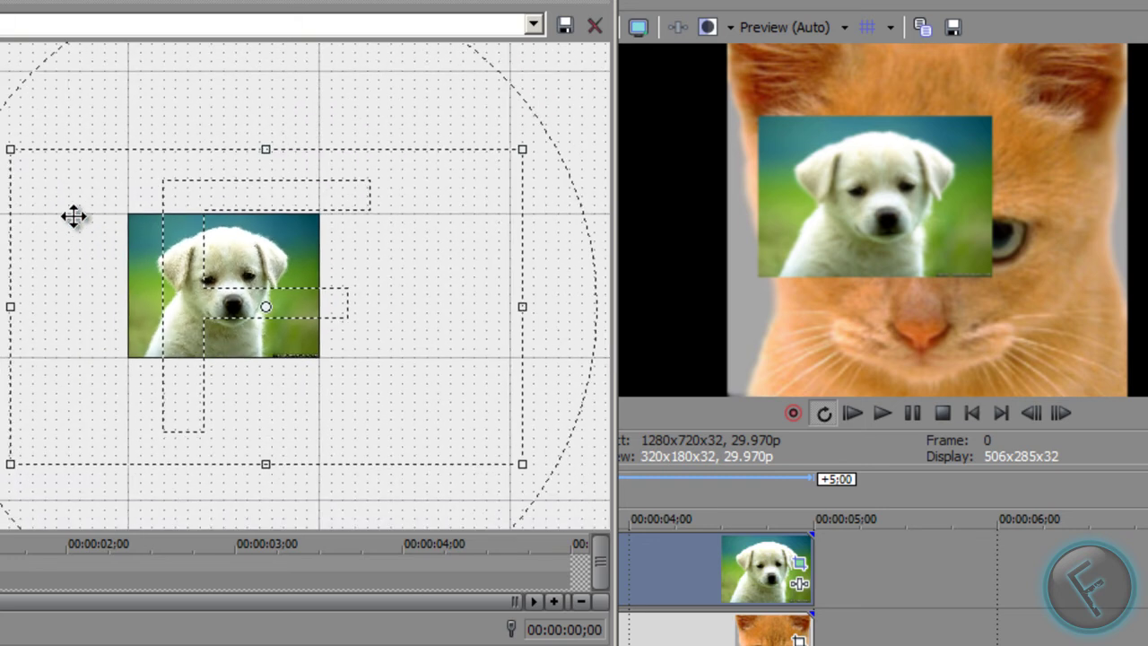
pyautogui.scroll(-1, 100, 254)
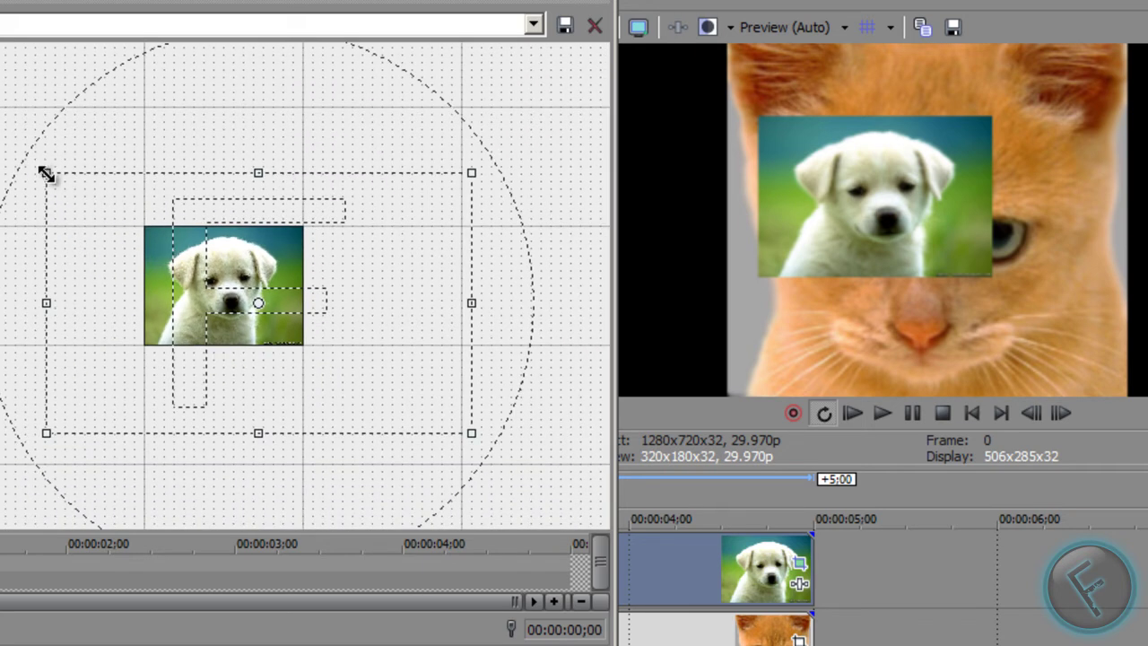
pyautogui.moveTo(44, 173); pyautogui.dragTo(0, 133)
pyautogui.moveTo(234, 283); pyautogui.dragTo(313, 341)
pyautogui.moveTo(64, 179); pyautogui.dragTo(123, 233)
pyautogui.moveTo(339, 381); pyautogui.dragTo(324, 354)
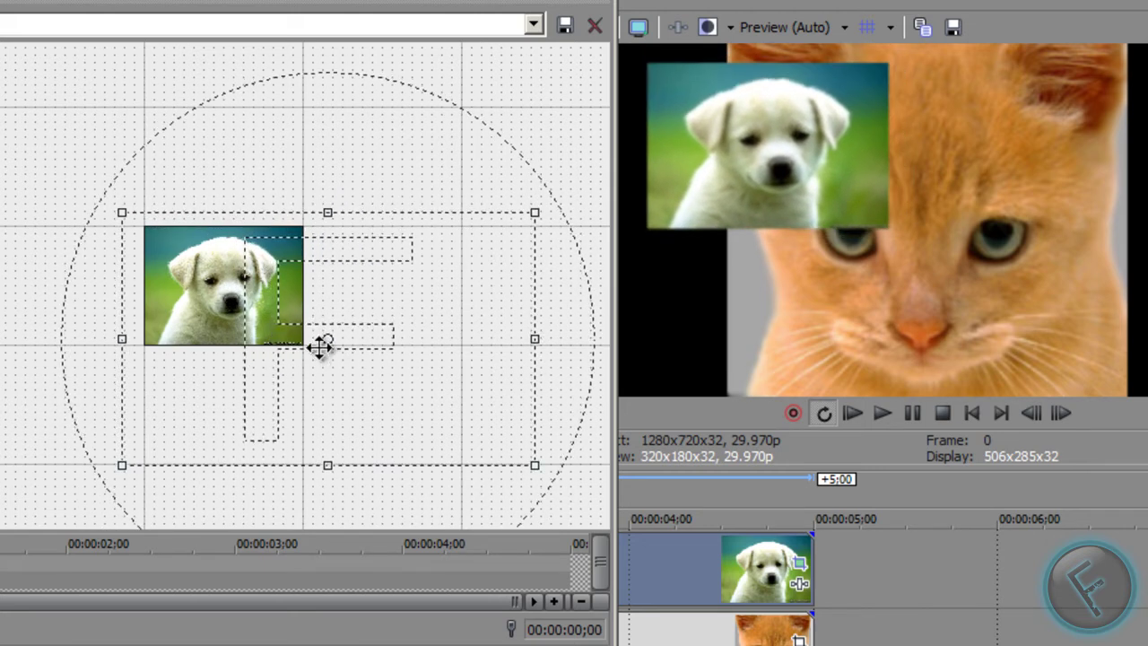
# Shrink the puppy's pan/crop frame to enlarge the puppy, then reposition the frame so the puppy sits slightly inside the preview's upper-left corner
pyautogui.moveTo(115, 206); pyautogui.dragTo(141, 226)
pyautogui.moveTo(328, 339); pyautogui.dragTo(270, 282)
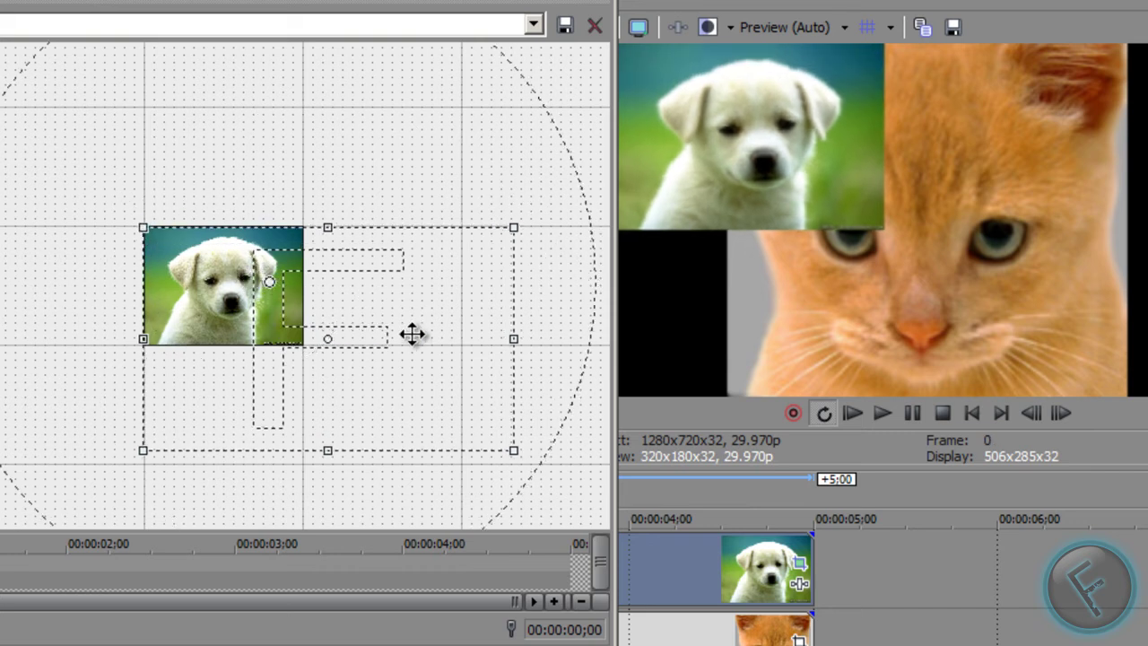
pyautogui.moveTo(409, 333); pyautogui.dragTo(382, 320)
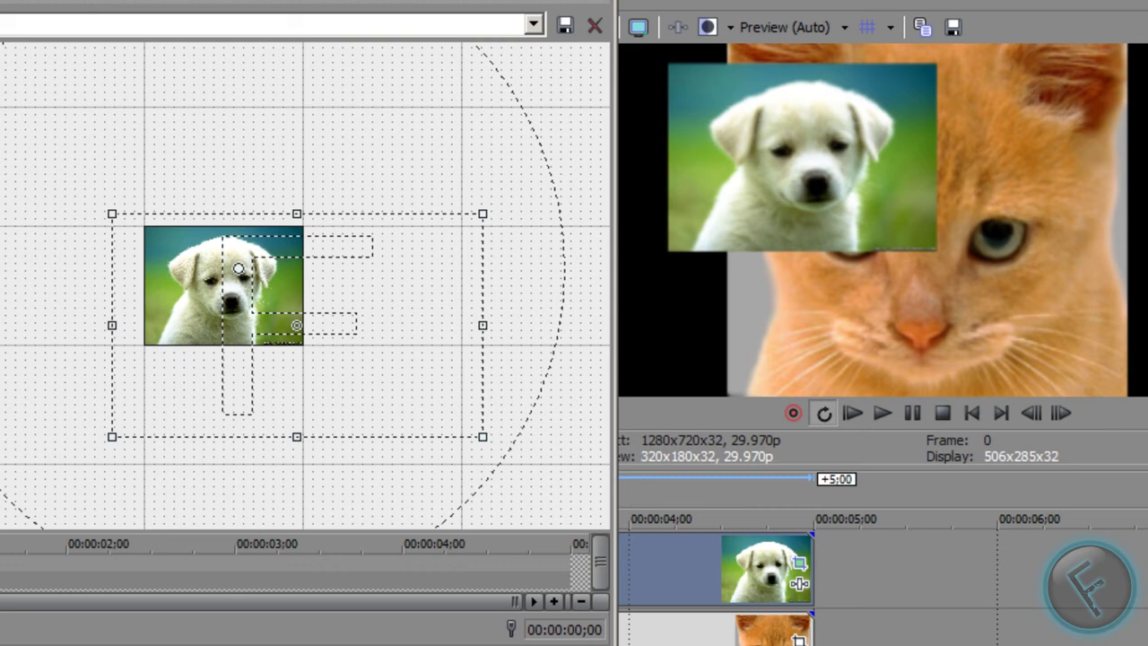
pyautogui.click(595, 25)
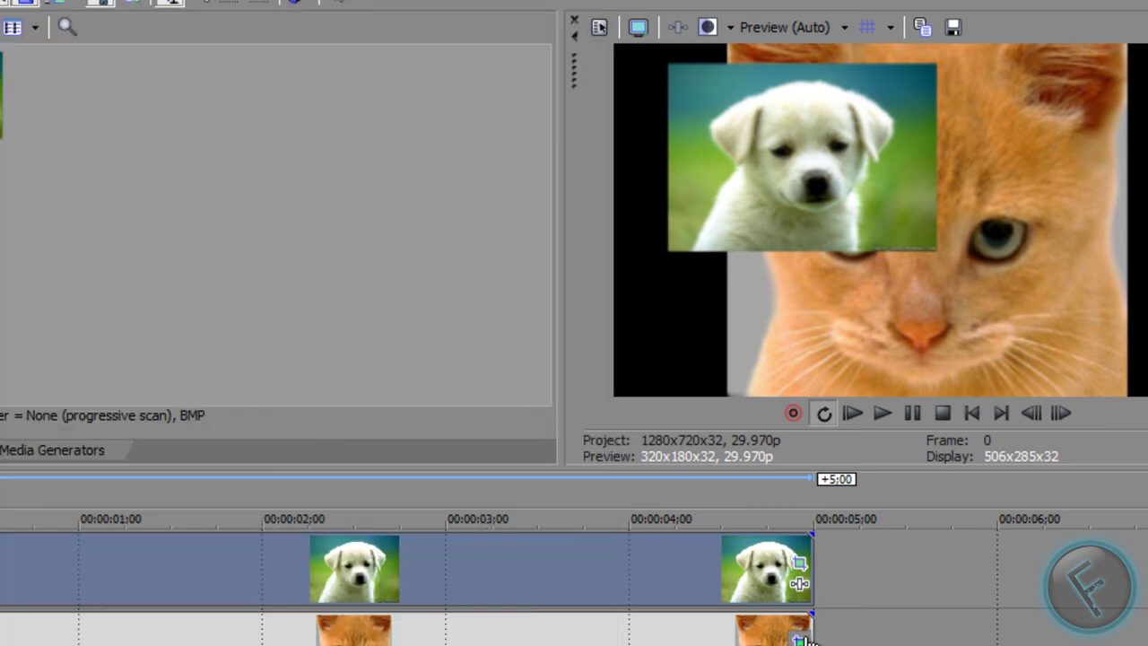
# Turn off Maintain aspect ratio in the cat2 event's properties
pyautogui.click(799, 638)
pyautogui.click(594, 25)
pyautogui.rightClick(642, 632)
pyautogui.click(717, 622)
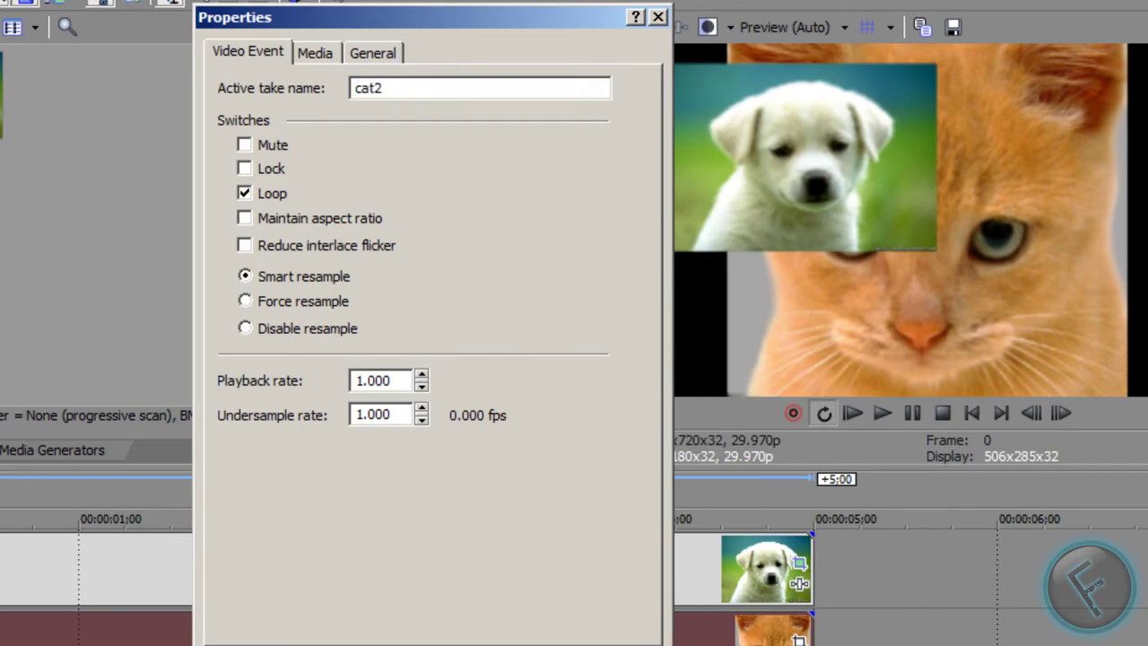
pyautogui.press('Escape')
# Enlarge the cat event's pan/crop frame beyond the image so the cat appears smaller in the preview
pyautogui.click(799, 639)
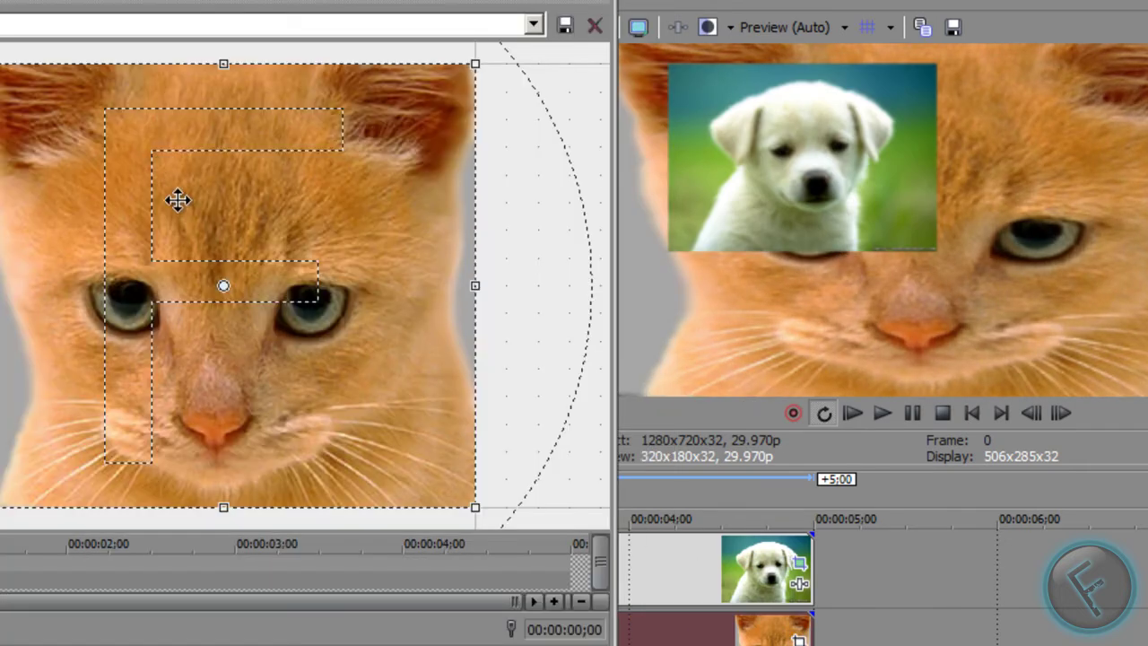
pyautogui.scroll(-2, 269, 197)
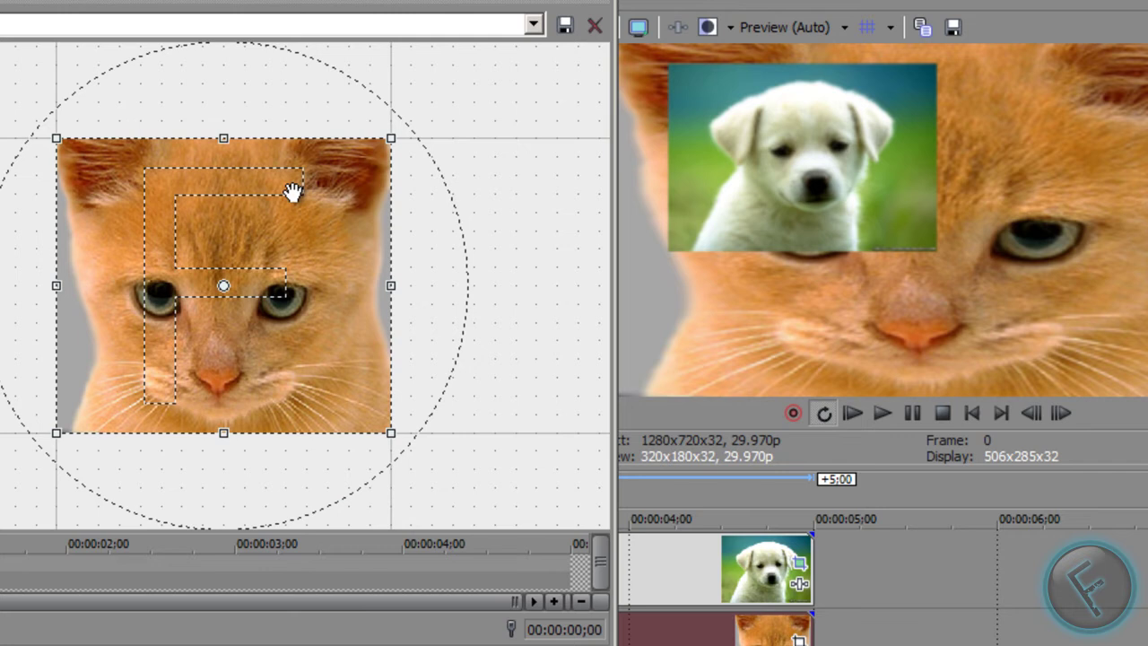
pyautogui.moveTo(378, 146); pyautogui.dragTo(512, 80)
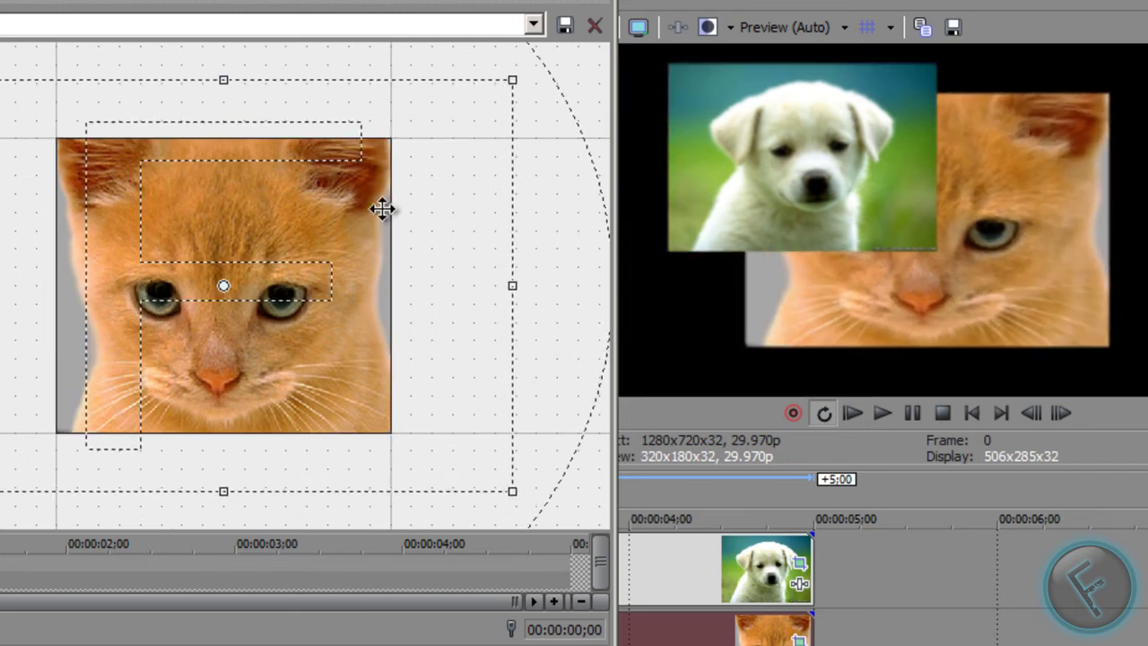
pyautogui.scroll(-2, 376, 211)
pyautogui.moveTo(426, 142); pyautogui.dragTo(422, 138)
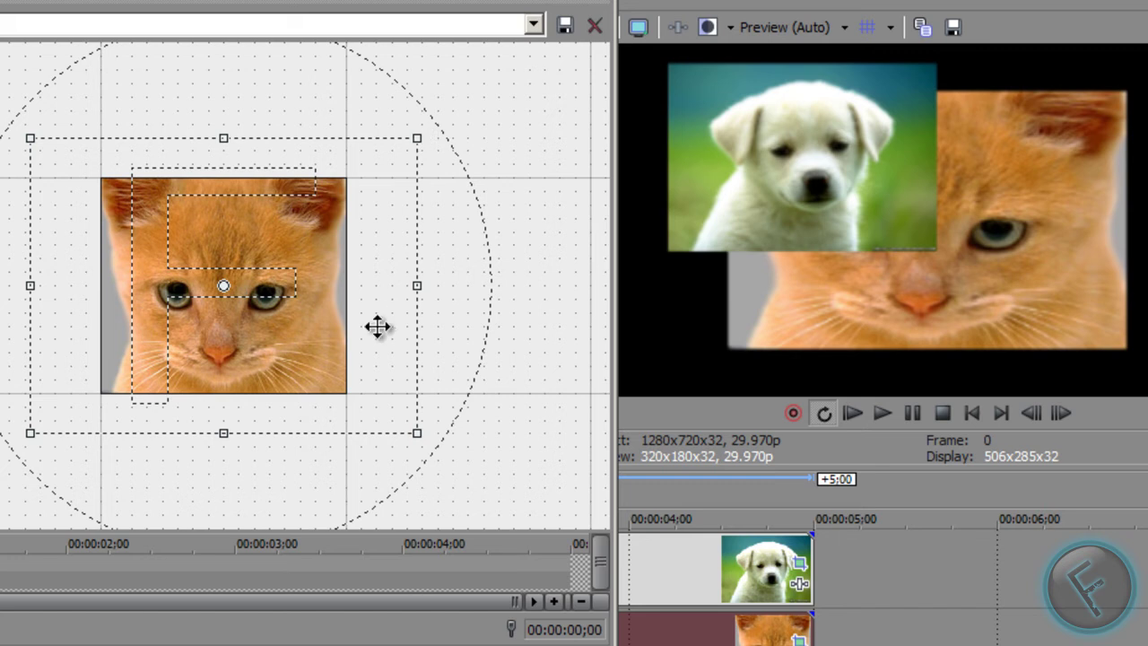
# Shift the cat's pan/crop frame up and left and enlarge it further, placing a smaller cat at the preview's lower right clear of the puppy
pyautogui.moveTo(377, 326); pyautogui.dragTo(312, 299)
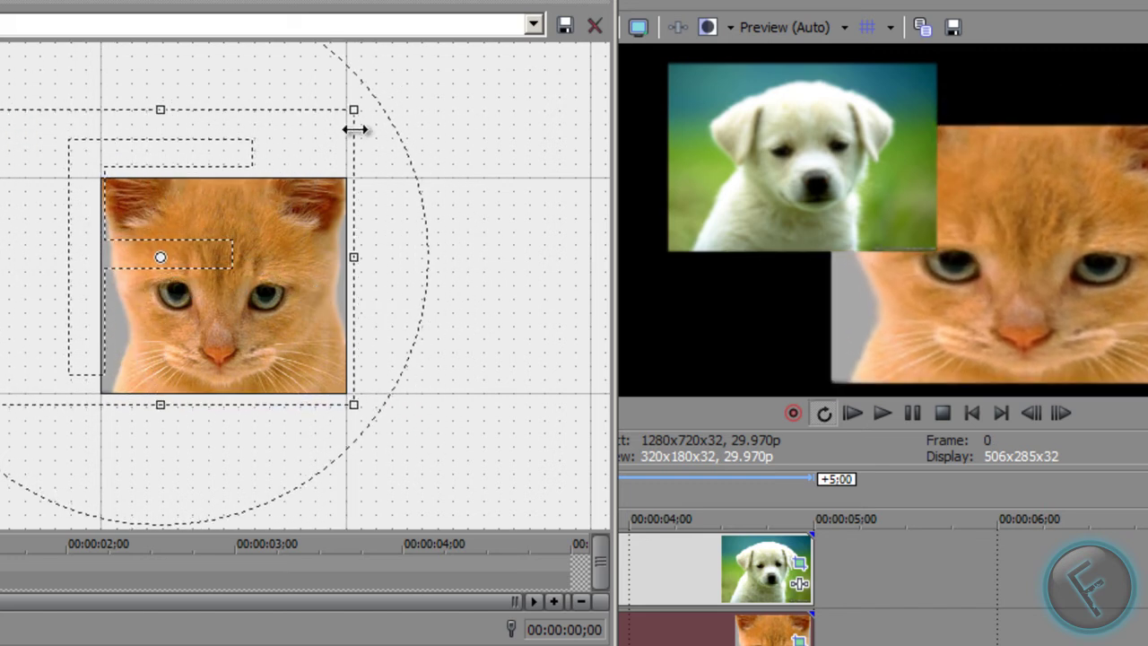
pyautogui.moveTo(353, 111); pyautogui.dragTo(451, 79)
pyautogui.moveTo(248, 263); pyautogui.dragTo(154, 250)
pyautogui.click(599, 2)
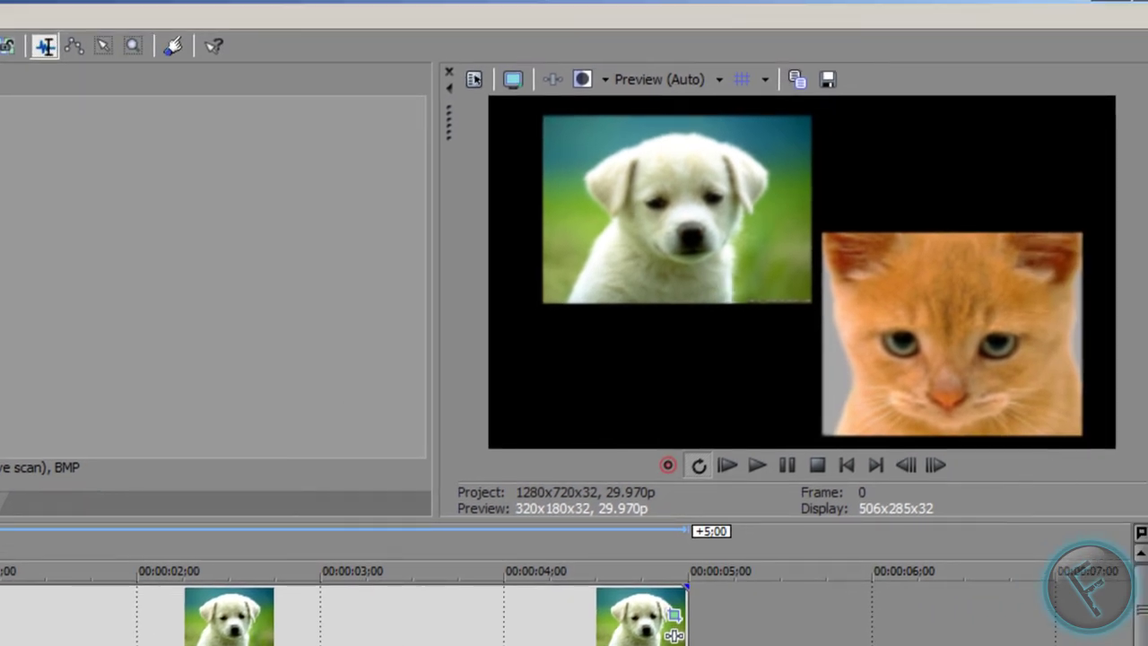
# Add a black-and-white checkerboard from the media generators on a new track beneath the cat as a background
pyautogui.click(774, 628)
pyautogui.click(515, 567)
pyautogui.click(2, 502)
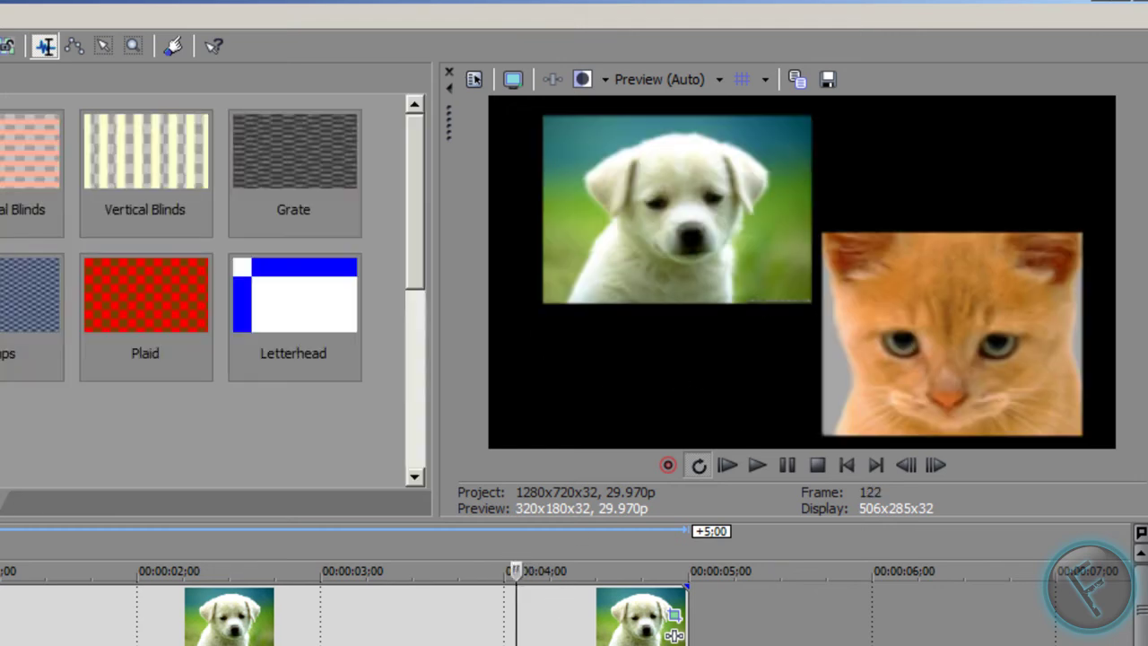
pyautogui.moveTo(79, 563); pyautogui.dragTo(587, 416)
pyautogui.moveTo(712, 539); pyautogui.dragTo(560, 165)
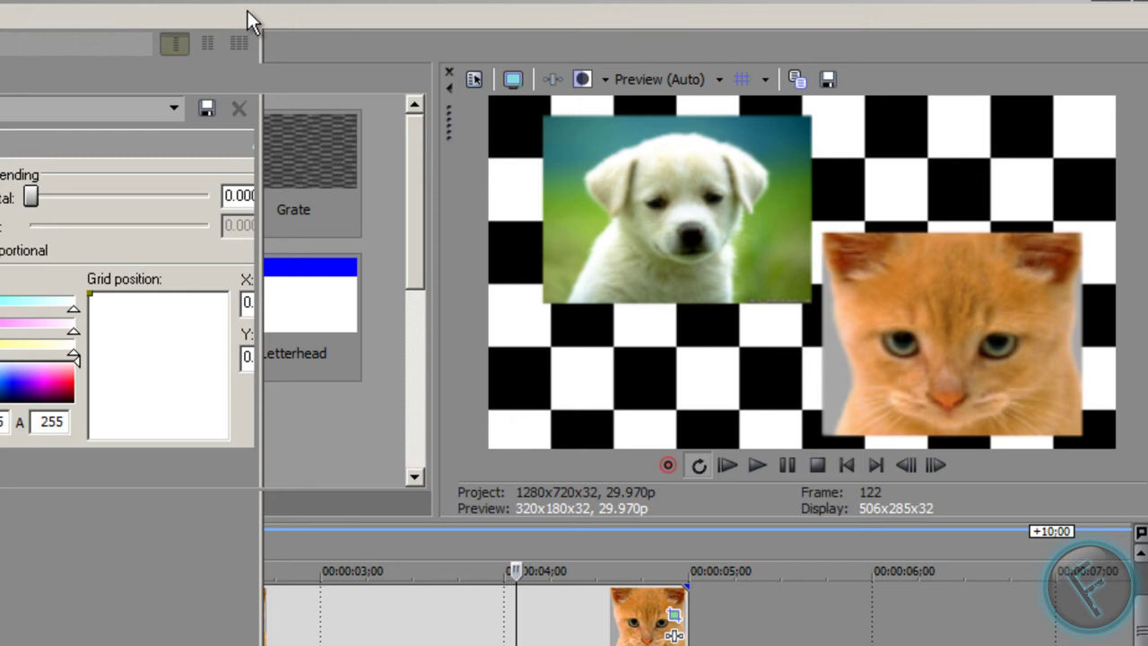
pyautogui.click(249, 12)
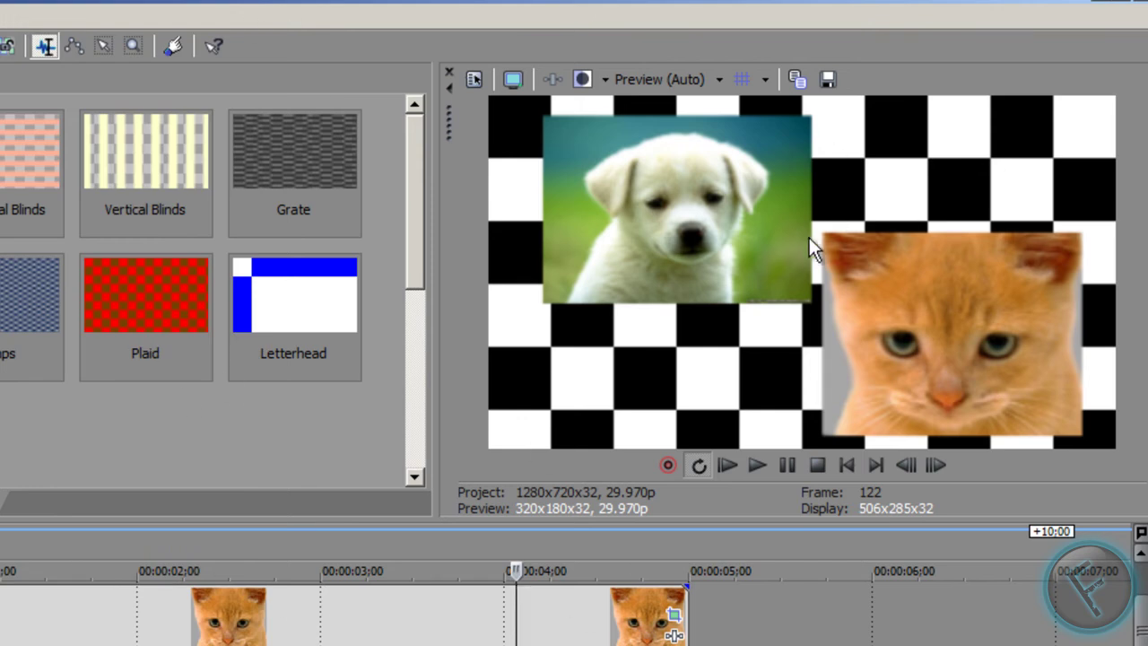
# Shrink the cat's pan/crop frame at 00:00:04;02 and shift it so a larger cat sits partly behind the puppy
pyautogui.click(672, 609)
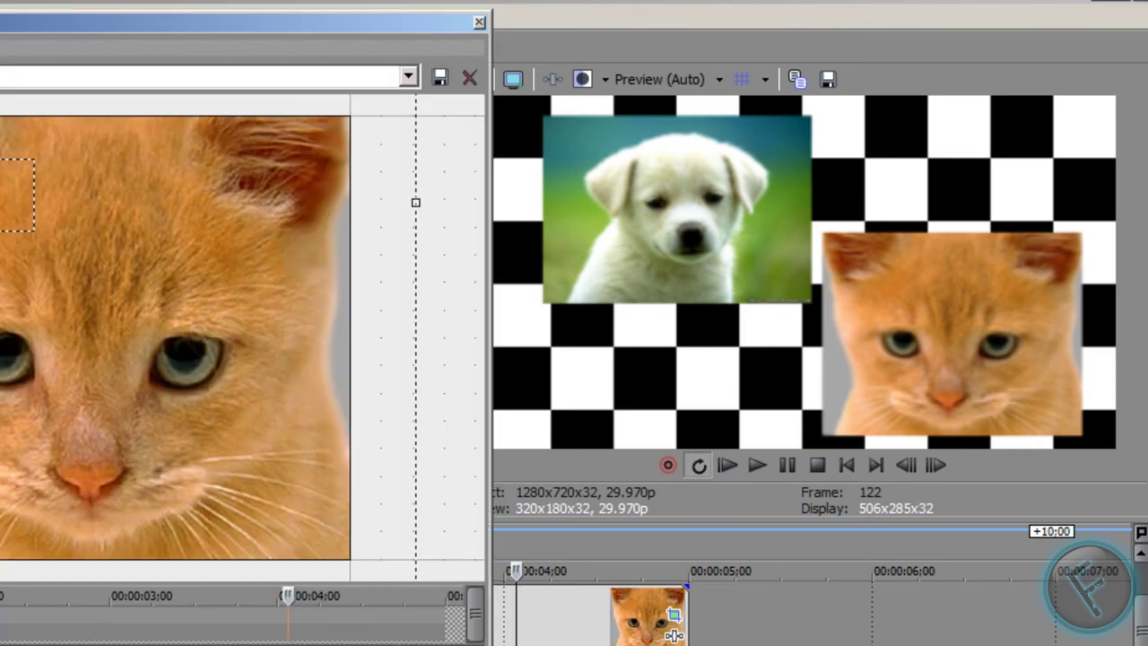
pyautogui.scroll(-6, 243, 337)
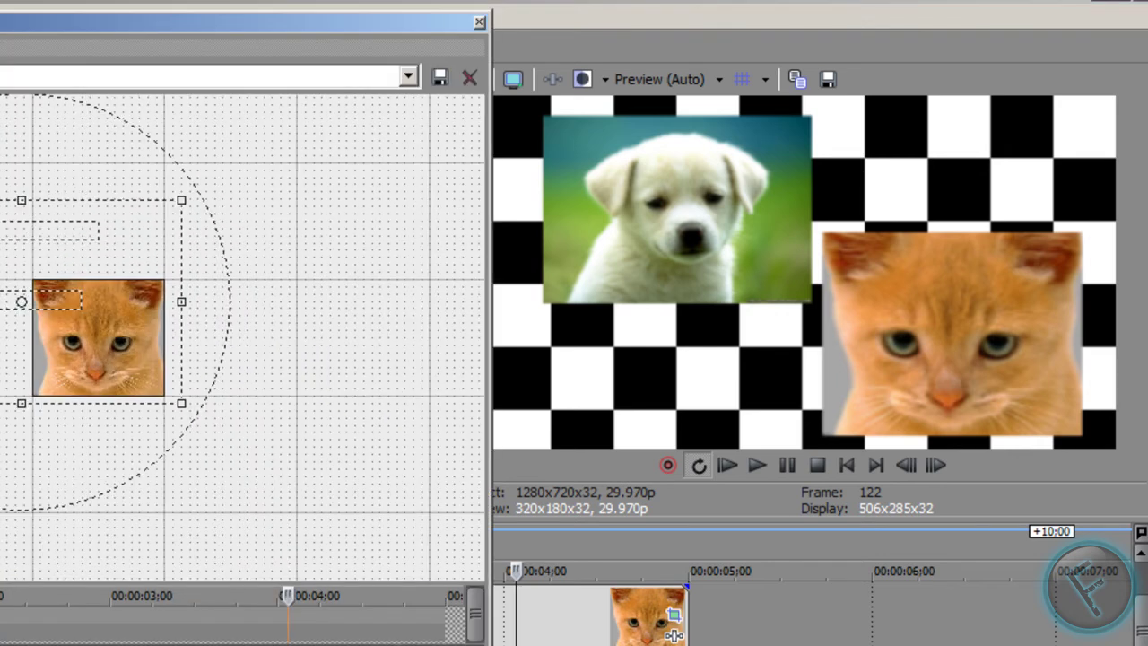
pyautogui.moveTo(0, 200); pyautogui.dragTo(0, 220)
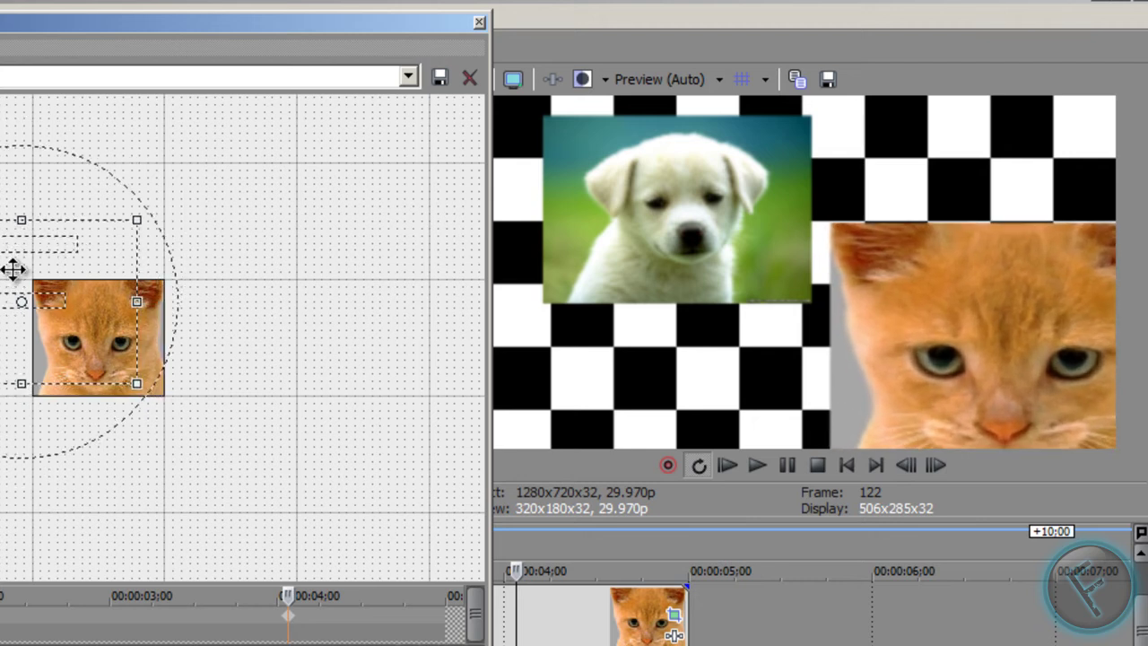
pyautogui.moveTo(13, 269); pyautogui.dragTo(45, 289)
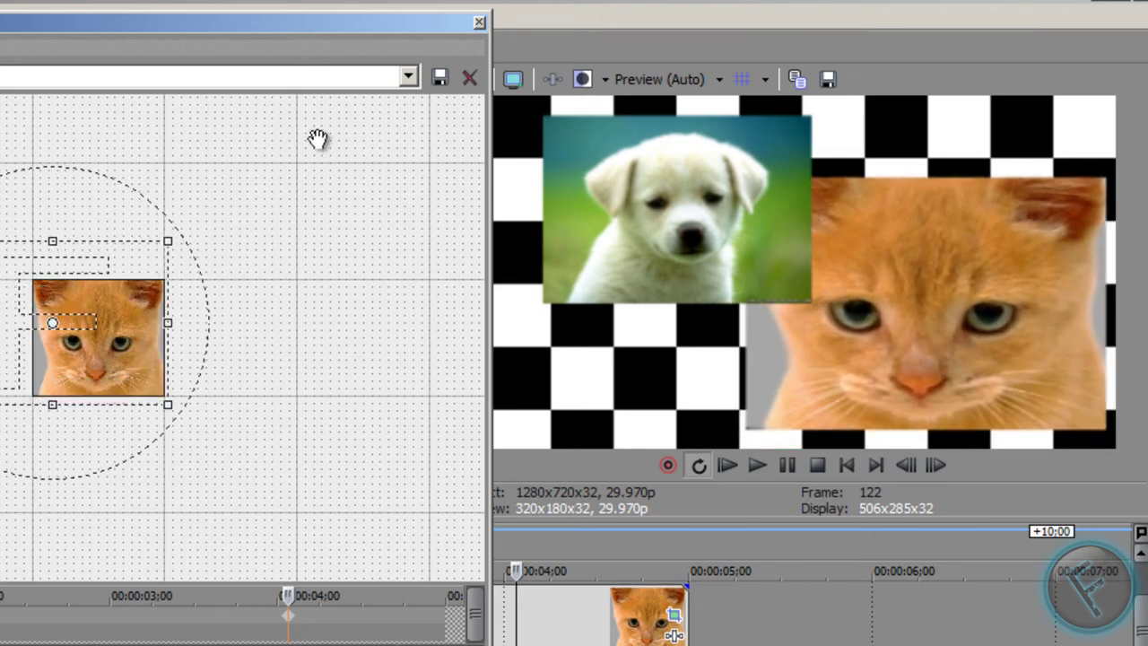
pyautogui.click(478, 22)
# Shrink the puppy event's pan/crop frame at 00:00:04;02 and adjust its position so a larger puppy overlaps the cat's upper-left area
pyautogui.scroll(3, 669, 610)
pyautogui.scroll(-3, 669, 607)
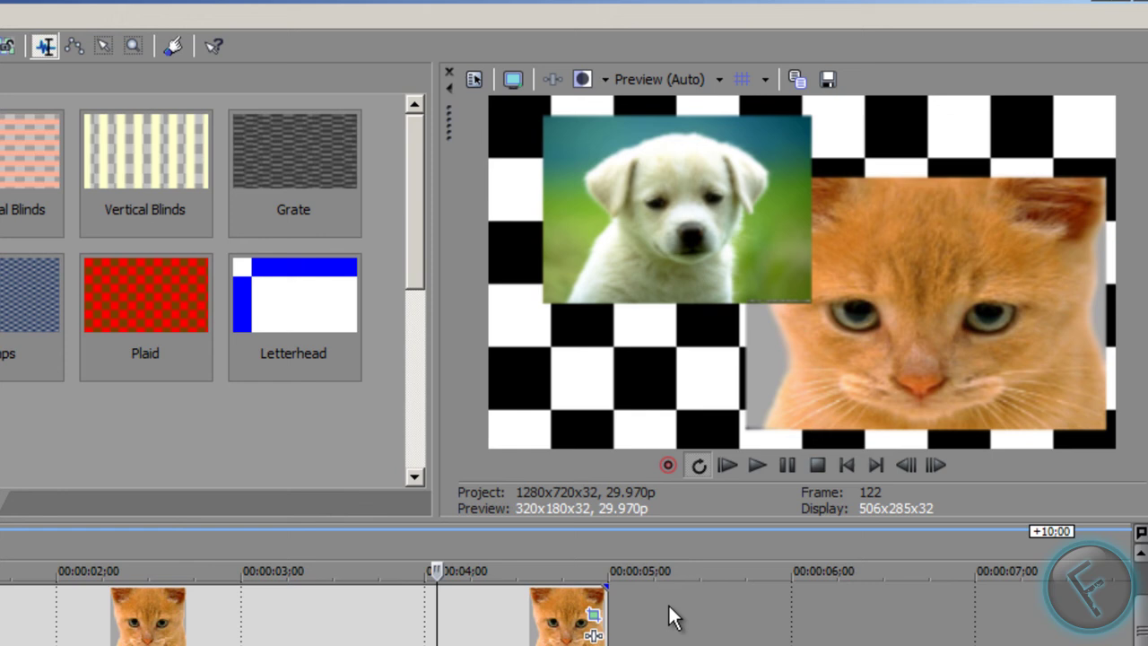
pyautogui.moveTo(1144, 630); pyautogui.dragTo(1145, 599)
pyautogui.click(593, 615)
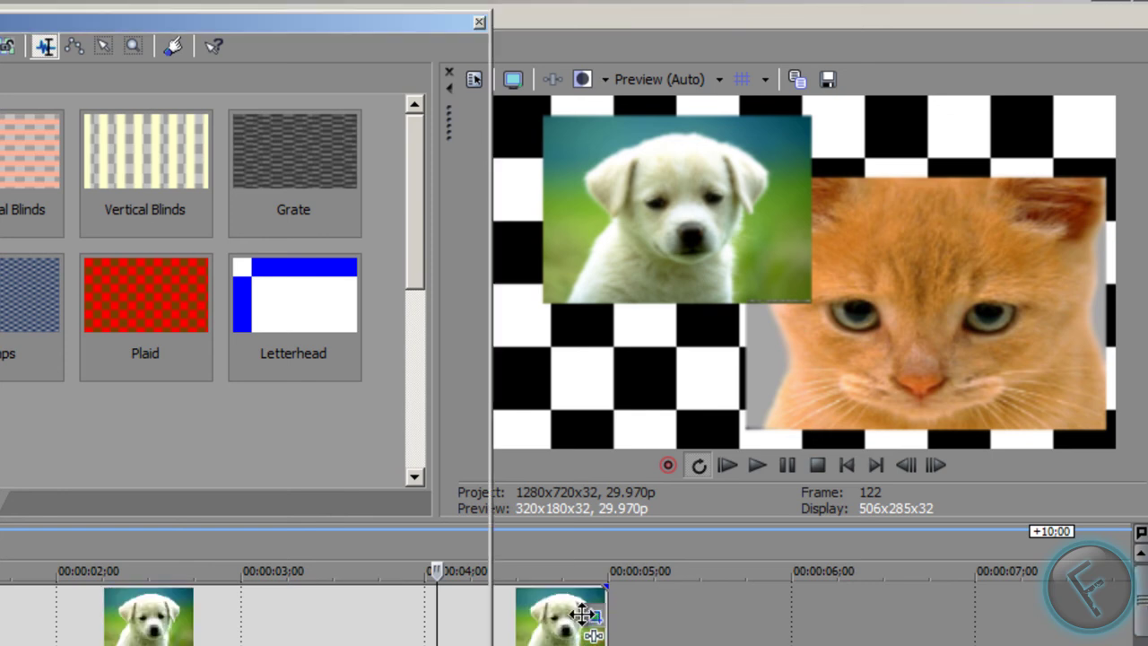
pyautogui.scroll(-1, 96, 197)
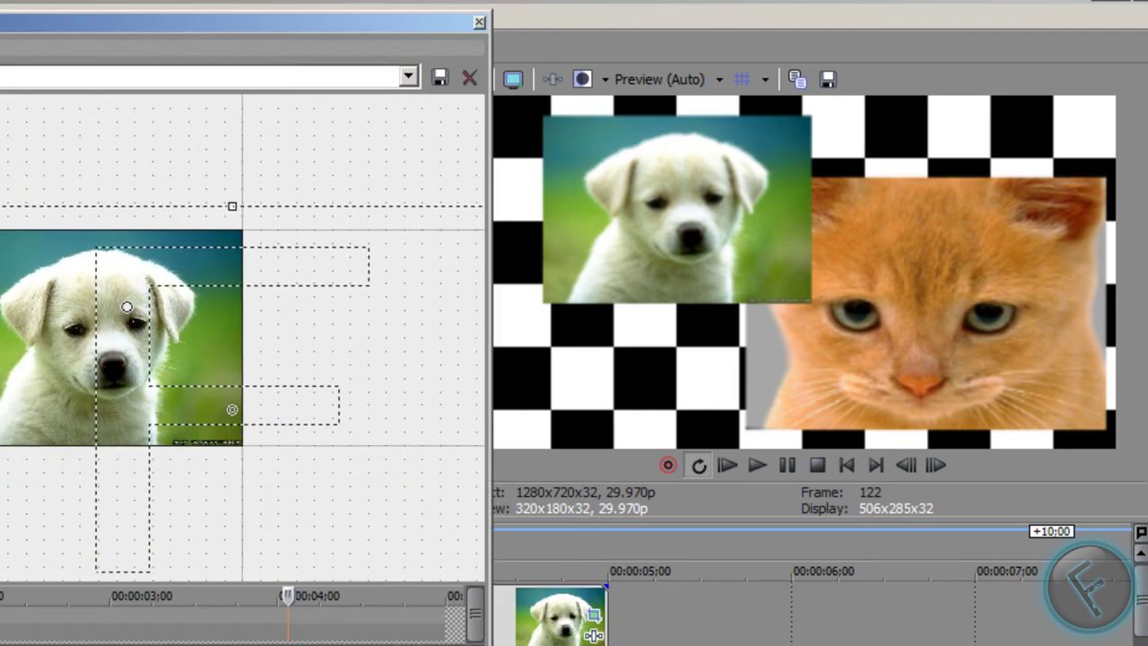
pyautogui.moveTo(231, 205); pyautogui.dragTo(231, 239)
pyautogui.moveTo(167, 402)
pyautogui.mouseDown()
pyautogui.moveTo(149, 371)
pyautogui.moveTo(146, 429)
pyautogui.moveTo(154, 412)
pyautogui.mouseUp()
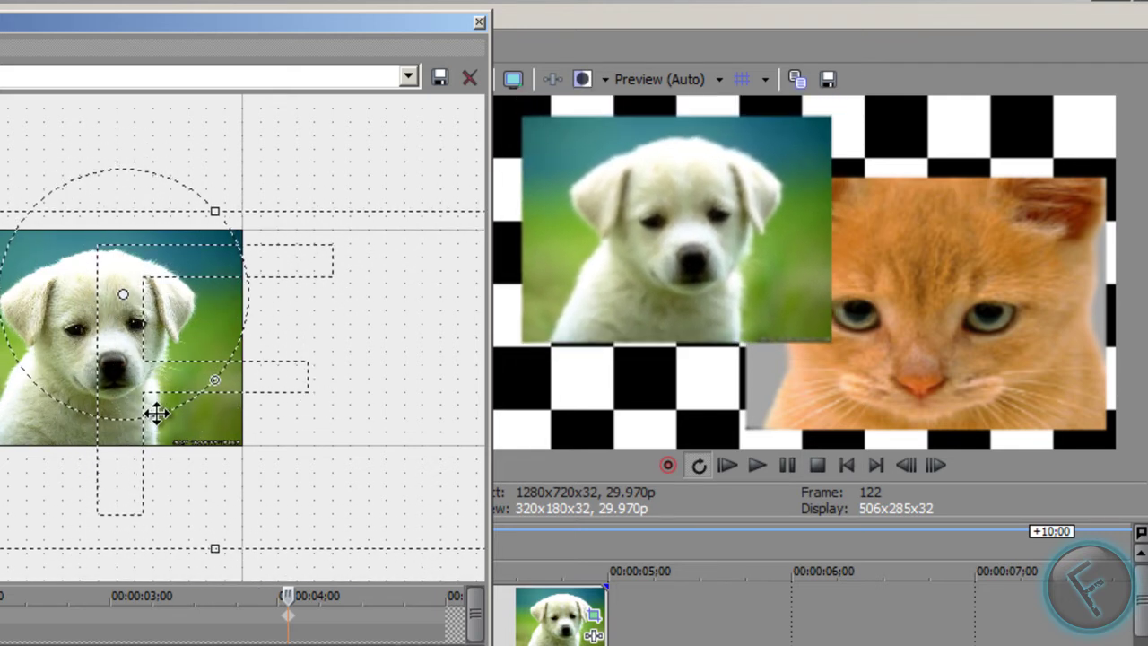
pyautogui.moveTo(512, 212)
pyautogui.mouseDown()
pyautogui.moveTo(479, 231)
pyautogui.moveTo(496, 222)
pyautogui.mouseUp()
pyautogui.moveTo(85, 346); pyautogui.dragTo(78, 340)
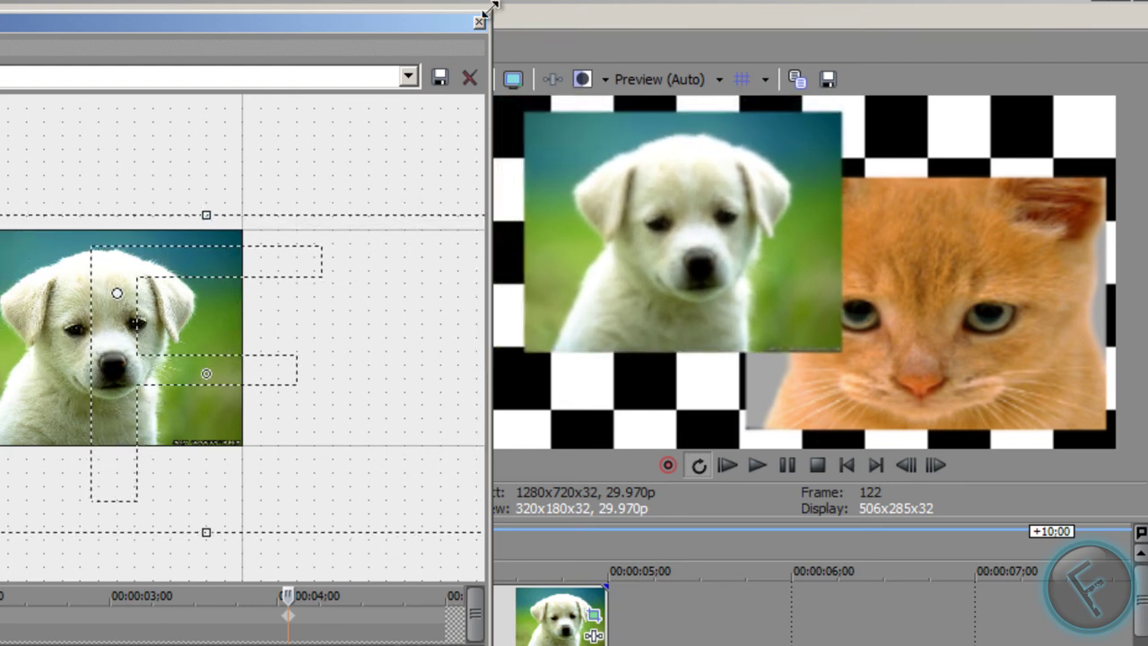
pyautogui.click(480, 23)
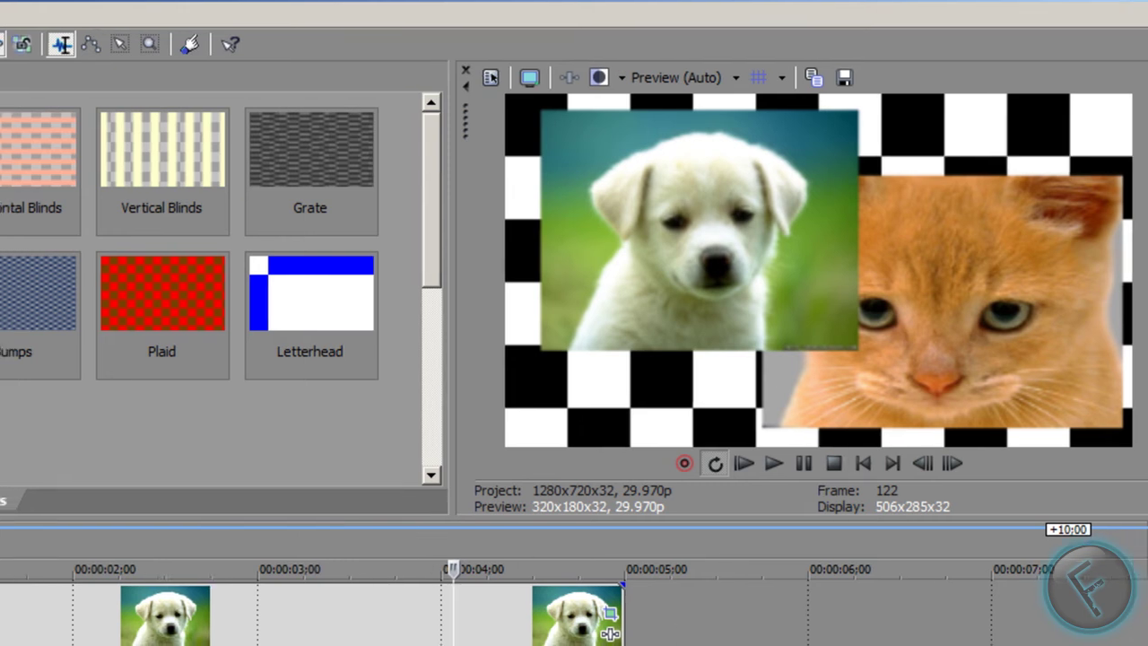
# Enlarge the cat event's pan/crop frame at 00:00:04;02 to about 1,888 × 1,219
pyautogui.click(1058, 640)
pyautogui.scroll(-2, 386, 240)
pyautogui.scroll(-3, 347, 163)
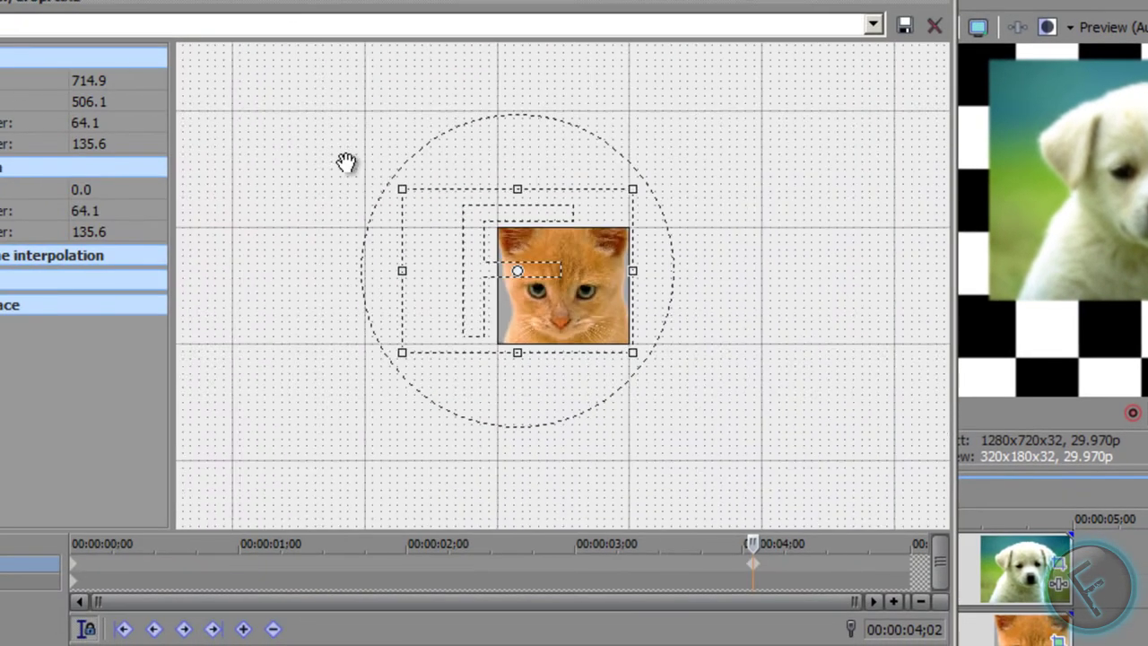
pyautogui.moveTo(406, 193); pyautogui.dragTo(210, 72)
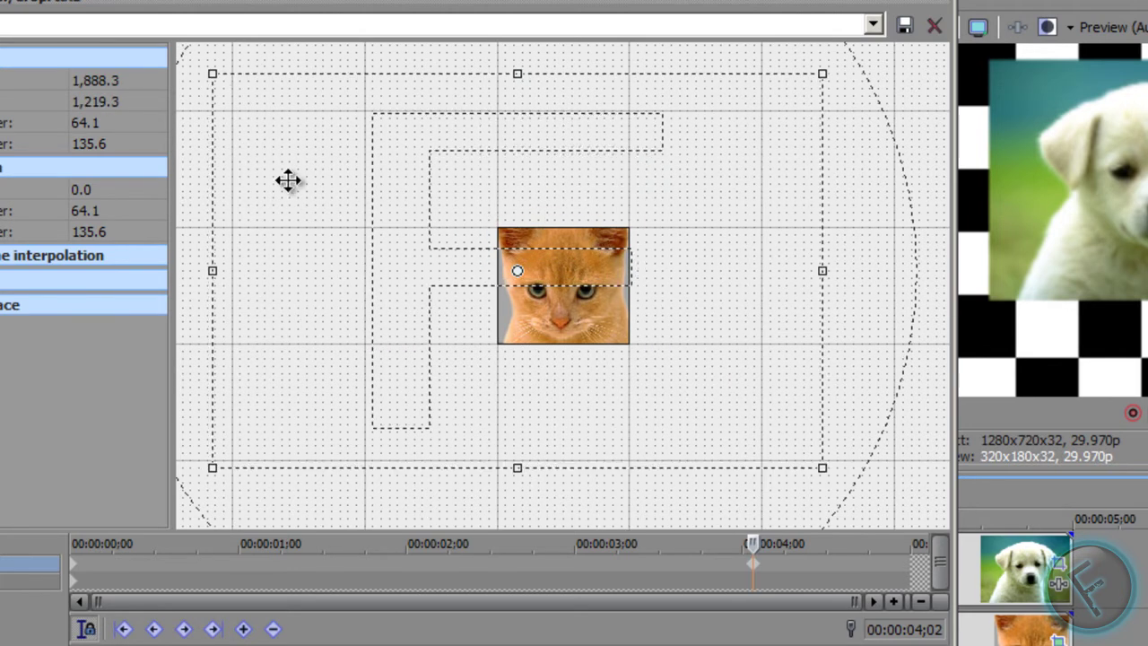
# Enlarge the cat's pan/crop frame further and shift it up and left to tuck a small cat into the preview's lower-right corner
pyautogui.scroll(-2, 236, 146)
pyautogui.moveTo(296, 124); pyautogui.dragTo(258, 99)
pyautogui.moveTo(583, 269); pyautogui.dragTo(486, 215)
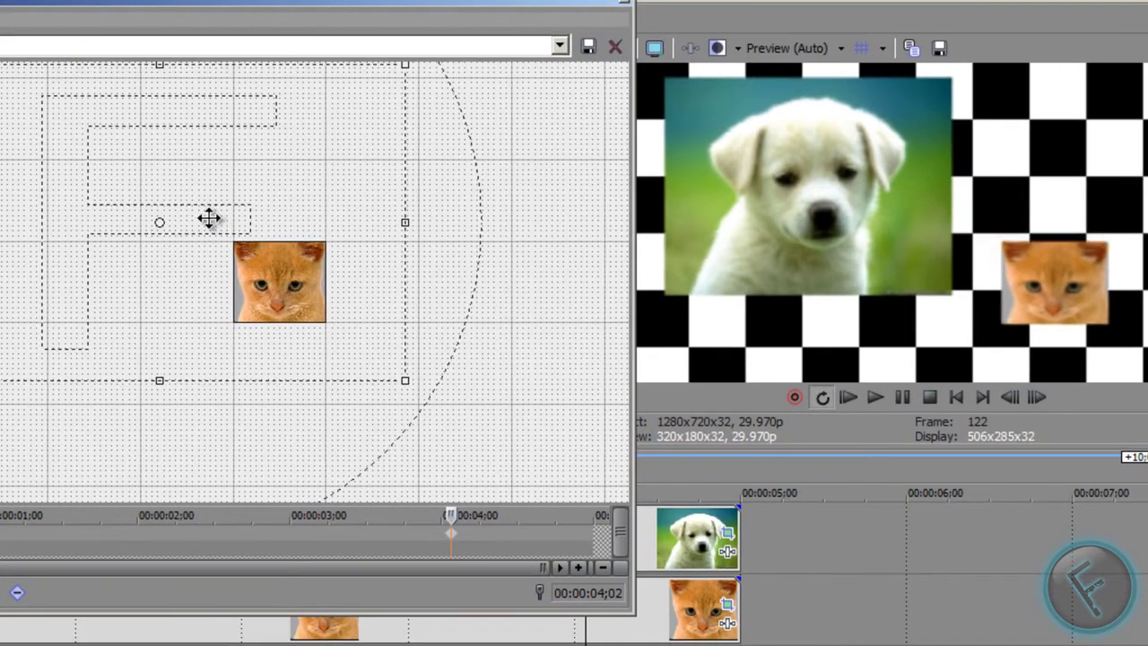
pyautogui.moveTo(208, 218); pyautogui.dragTo(137, 168)
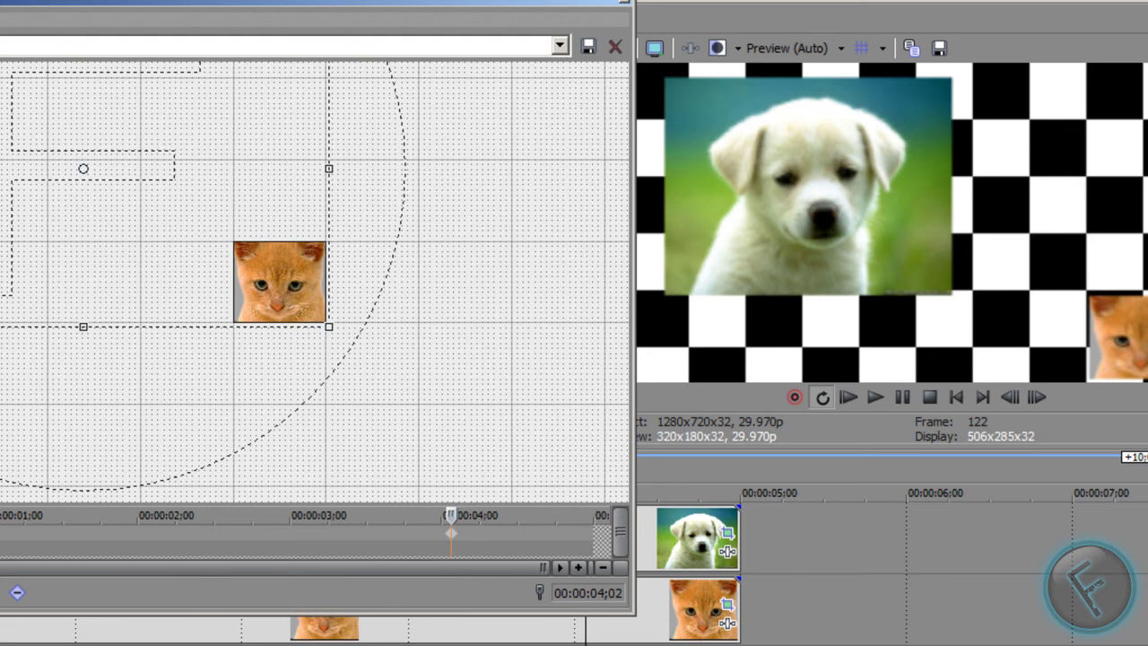
pyautogui.click(625, 7)
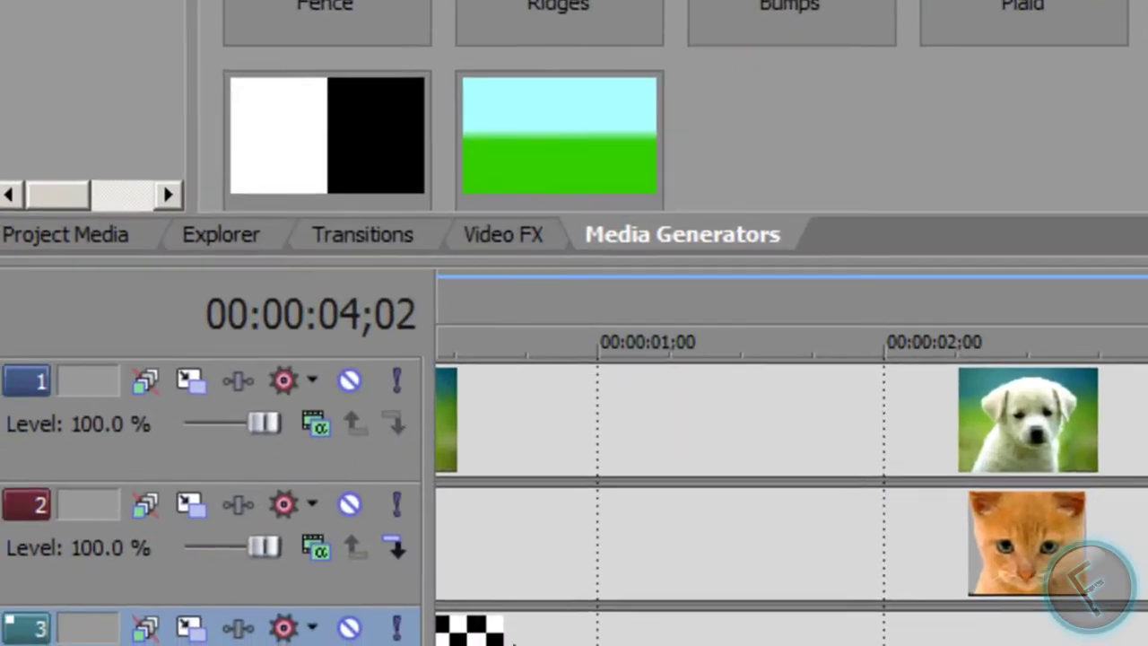
# Delete the checkerboard event from track 3
pyautogui.click(561, 638)
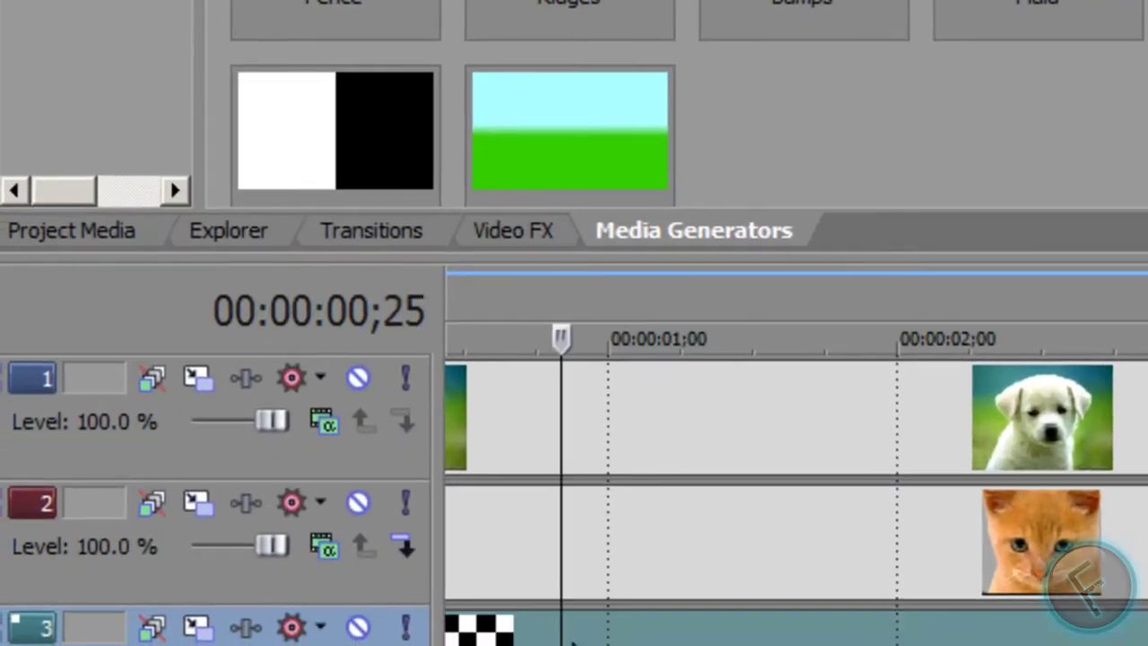
pyautogui.press('Delete')
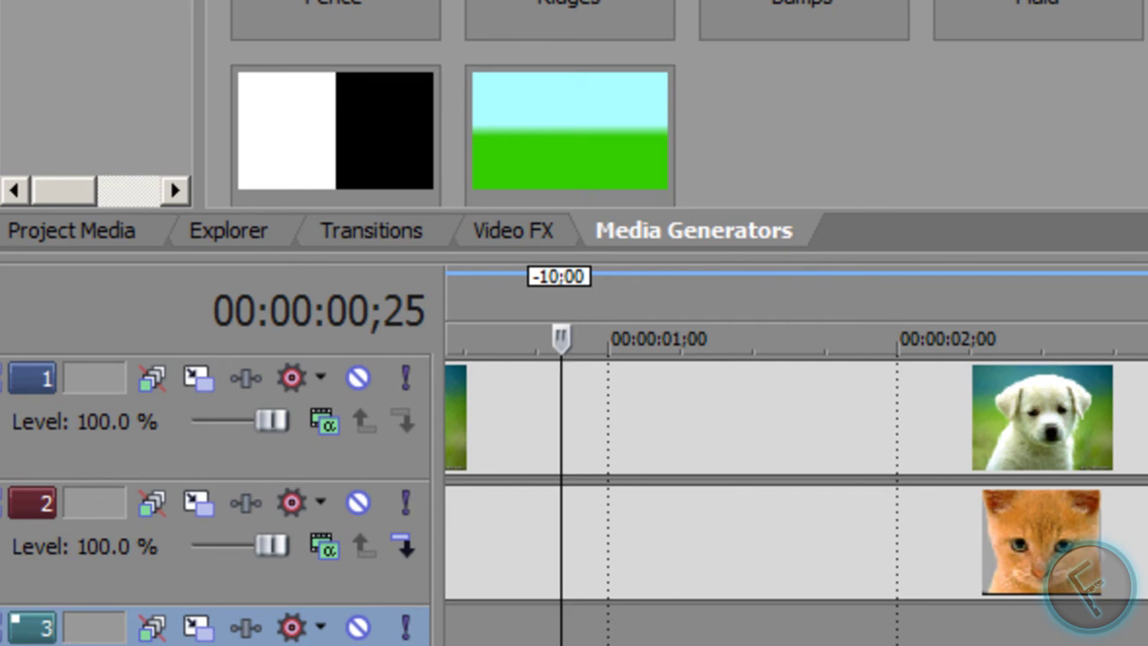
# Open the puppy event's pan/crop settings and bring up the frame's options, such as Center, Flip Horizontal and Flip Vertical
pyautogui.click(1146, 573)
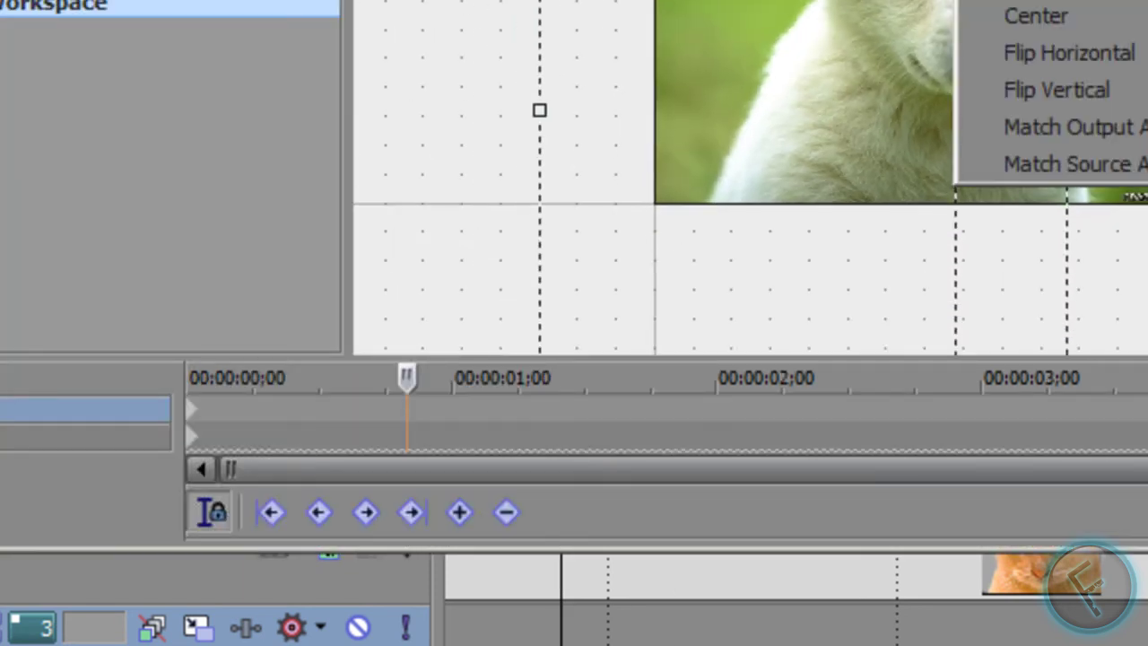
pyautogui.rightClick(922, 3)
pyautogui.click(978, 7)
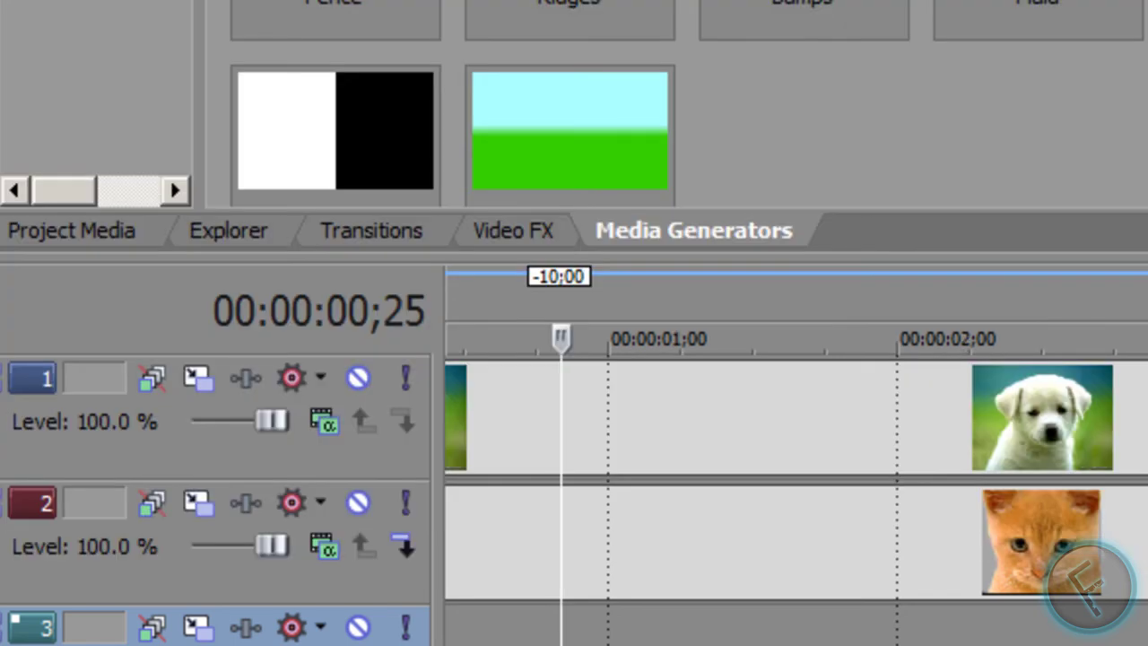
# Check the puppy event's size and position in the preview at several points along the timeline, such as 00:00:03;05 and 00:00:04;14
pyautogui.click(90, 453)
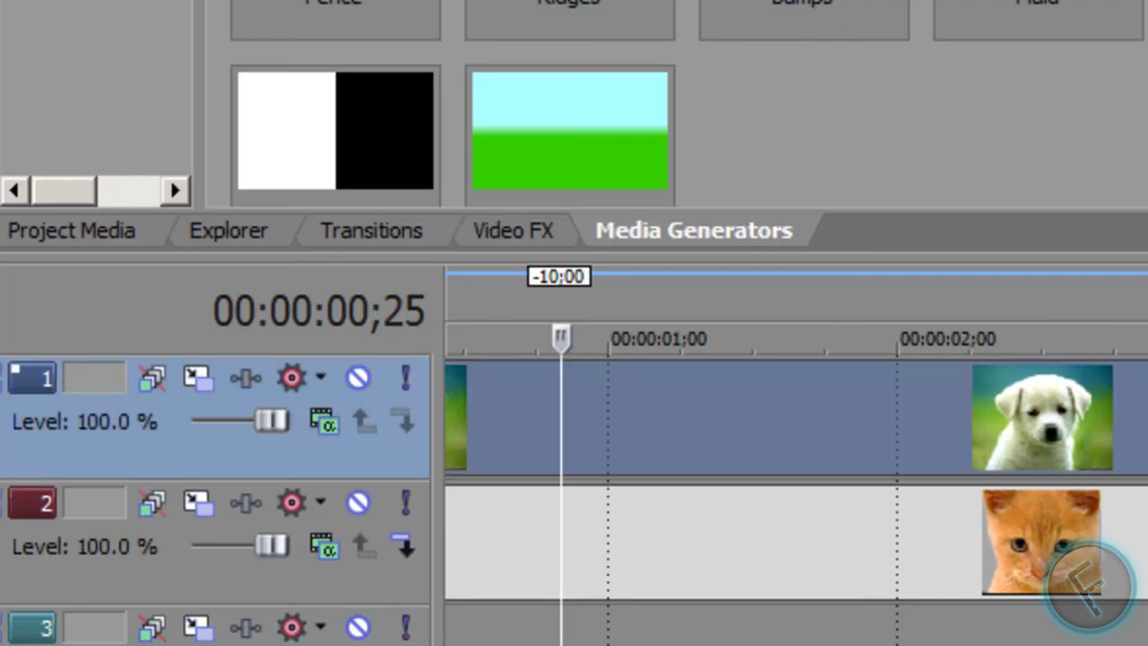
pyautogui.hotkey('alt', 'Return')
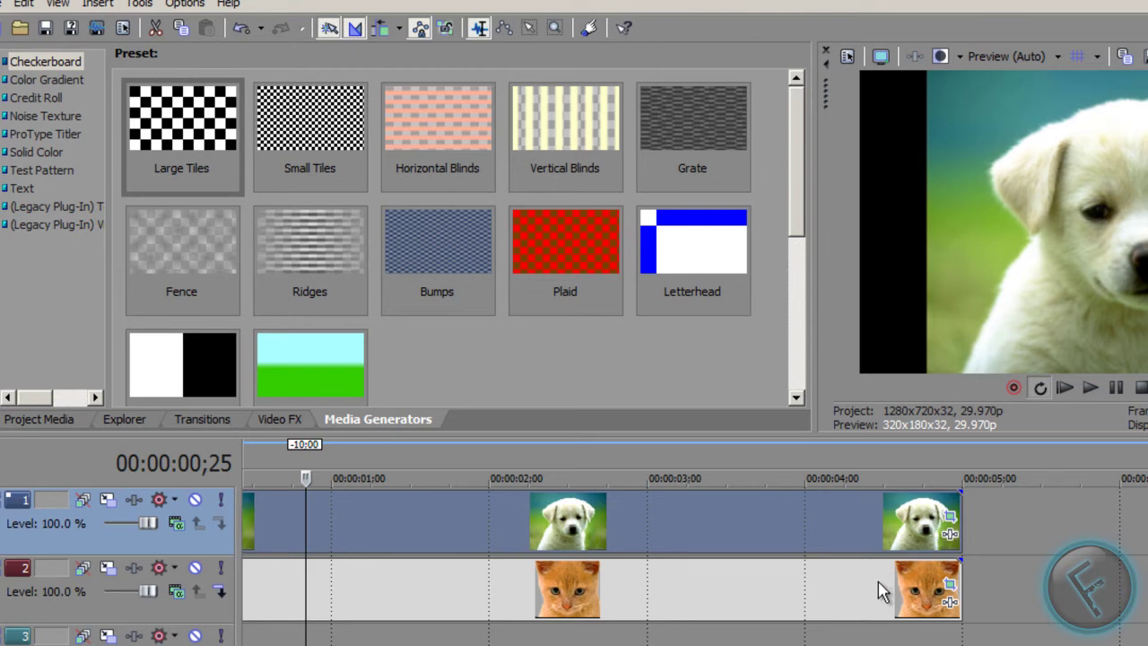
pyautogui.click(879, 584)
pyautogui.click(856, 520)
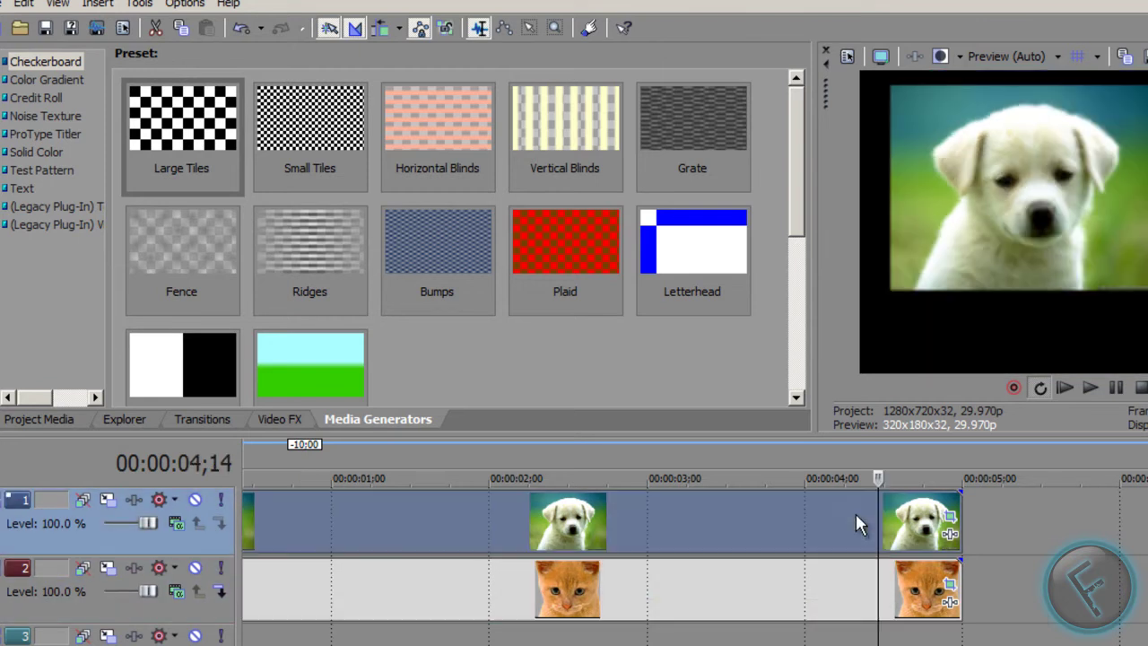
pyautogui.click(460, 522)
pyautogui.click(674, 531)
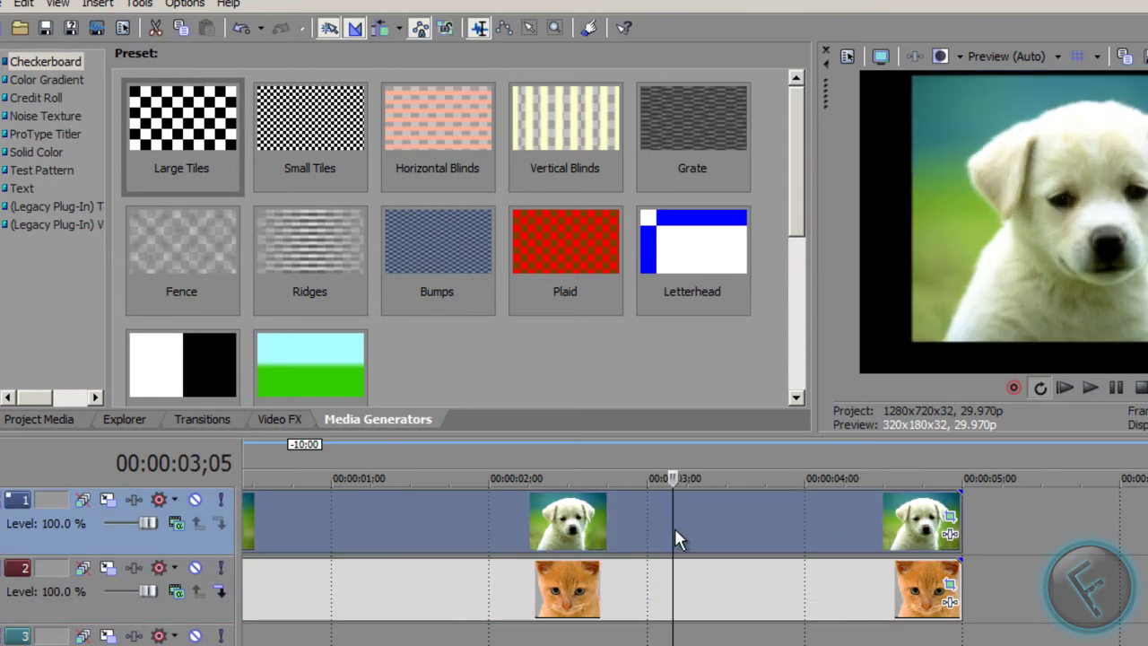
pyautogui.click(395, 527)
pyautogui.click(794, 459)
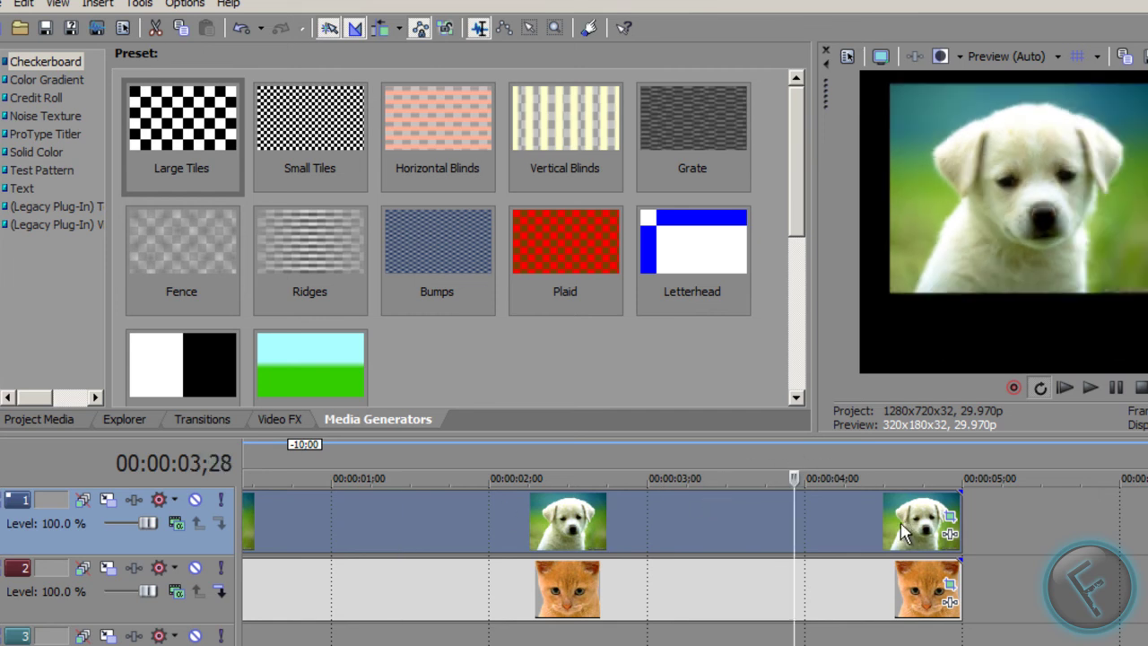
# Open the puppy event's pan/crop settings and scrub through its keyframes between 00:00:00;00 and 00:00:04;10 to examine how the frame changes
pyautogui.click(949, 516)
pyautogui.click(255, 517)
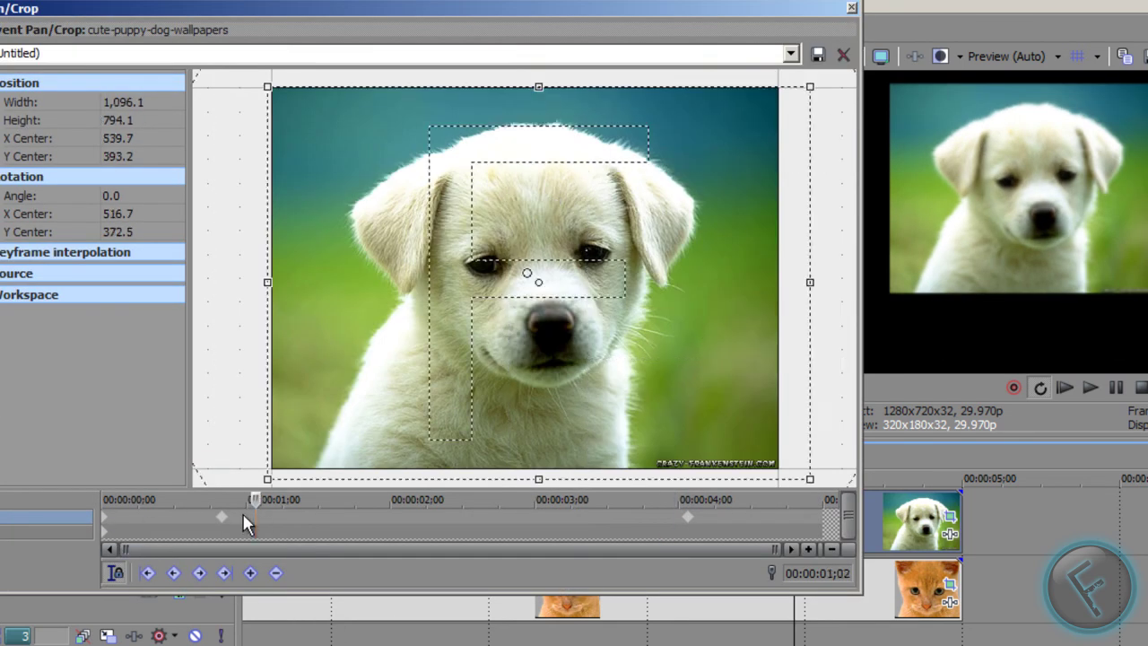
pyautogui.click(198, 516)
pyautogui.moveTo(199, 515); pyautogui.dragTo(552, 520)
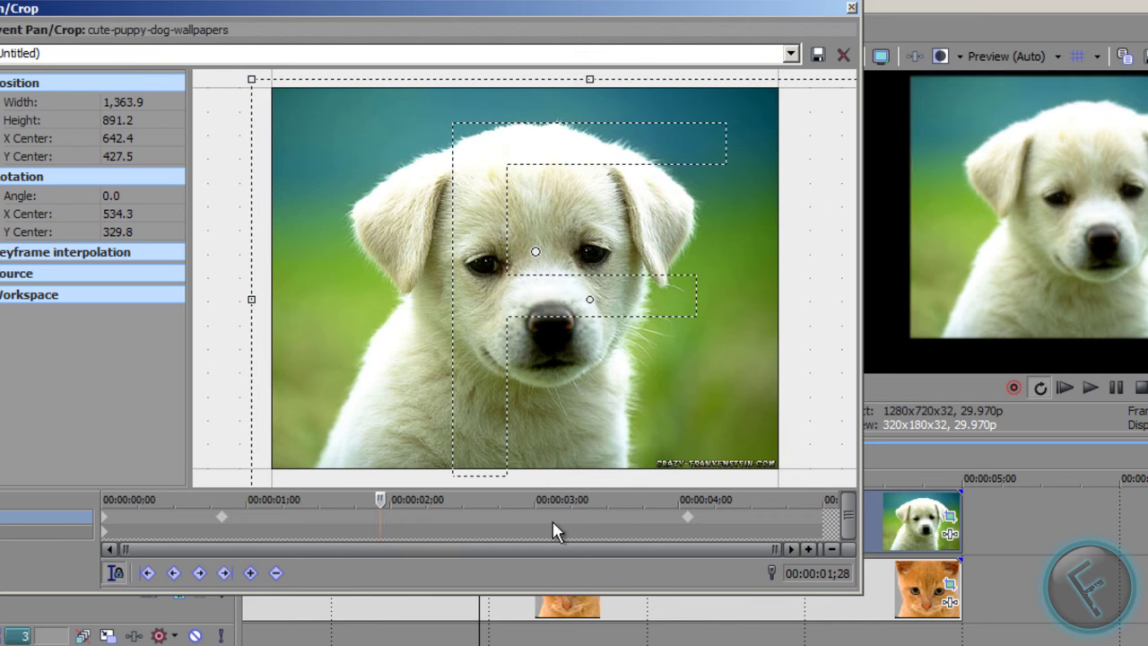
pyautogui.click(729, 520)
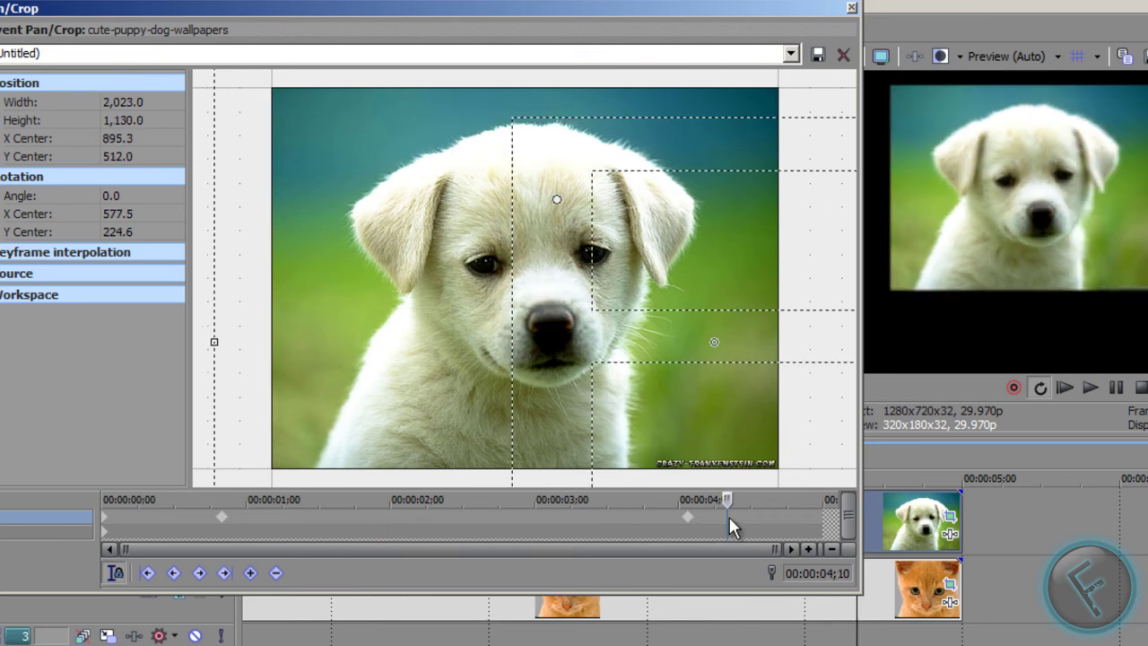
pyautogui.click(107, 523)
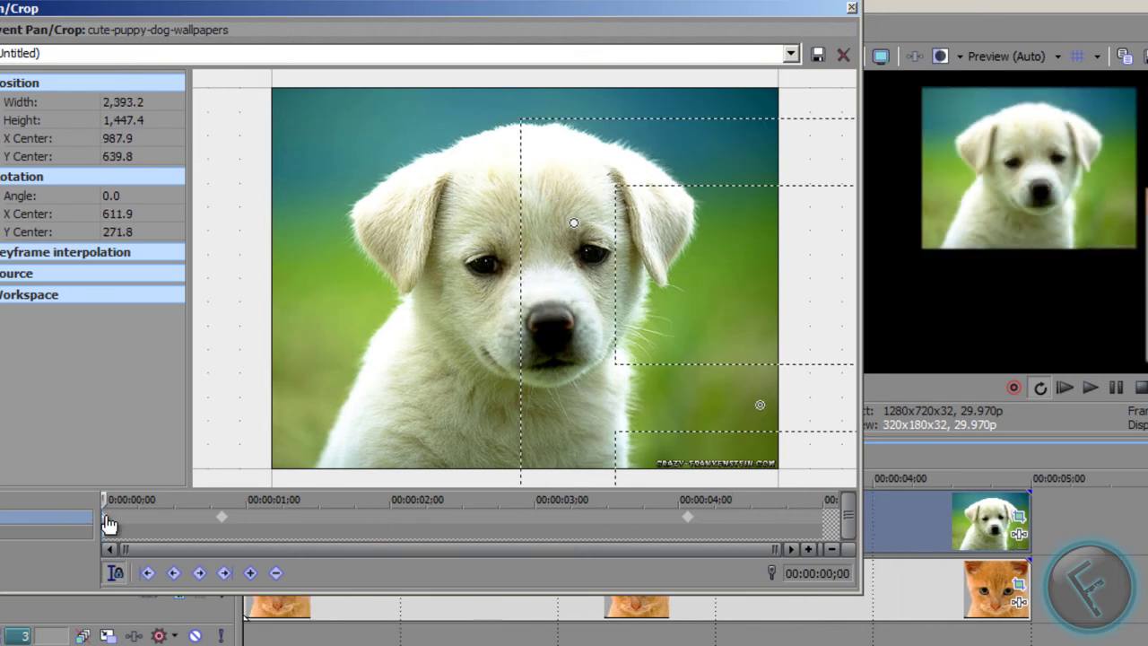
pyautogui.moveTo(146, 520); pyautogui.dragTo(299, 519)
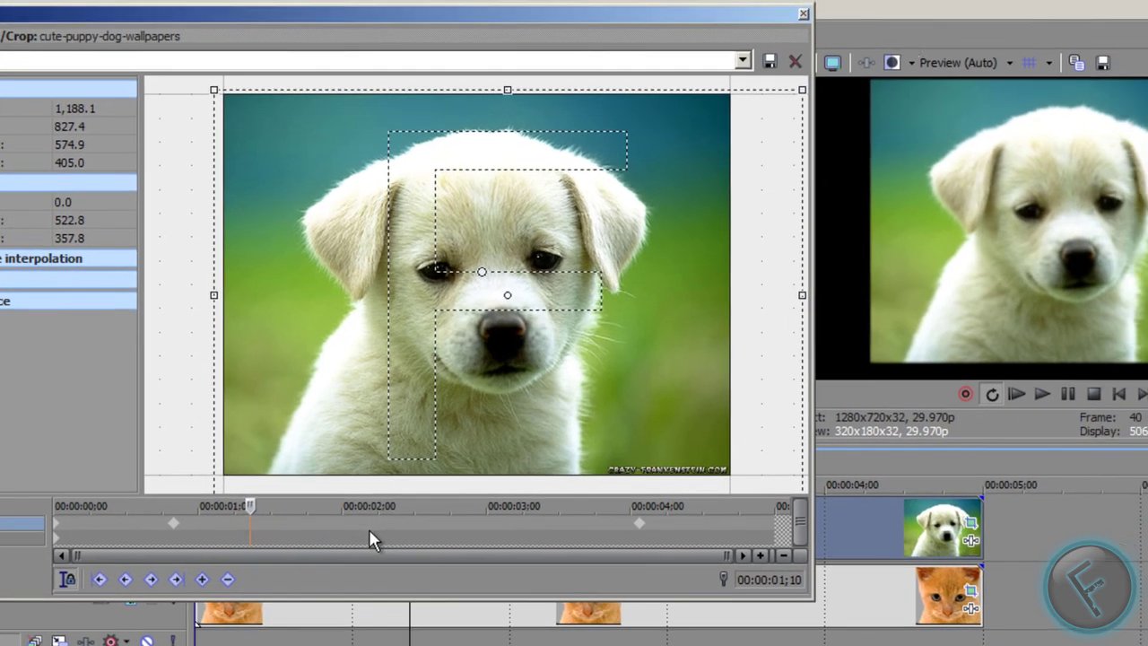
pyautogui.moveTo(368, 529); pyautogui.dragTo(186, 531)
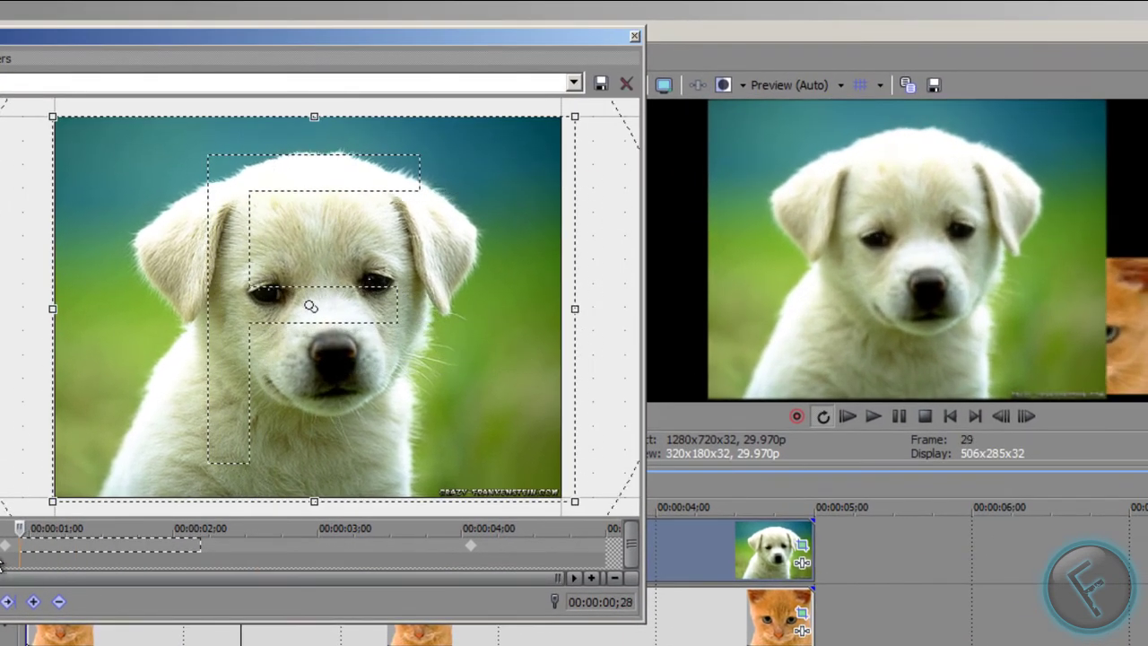
pyautogui.moveTo(19, 529); pyautogui.dragTo(0, 529)
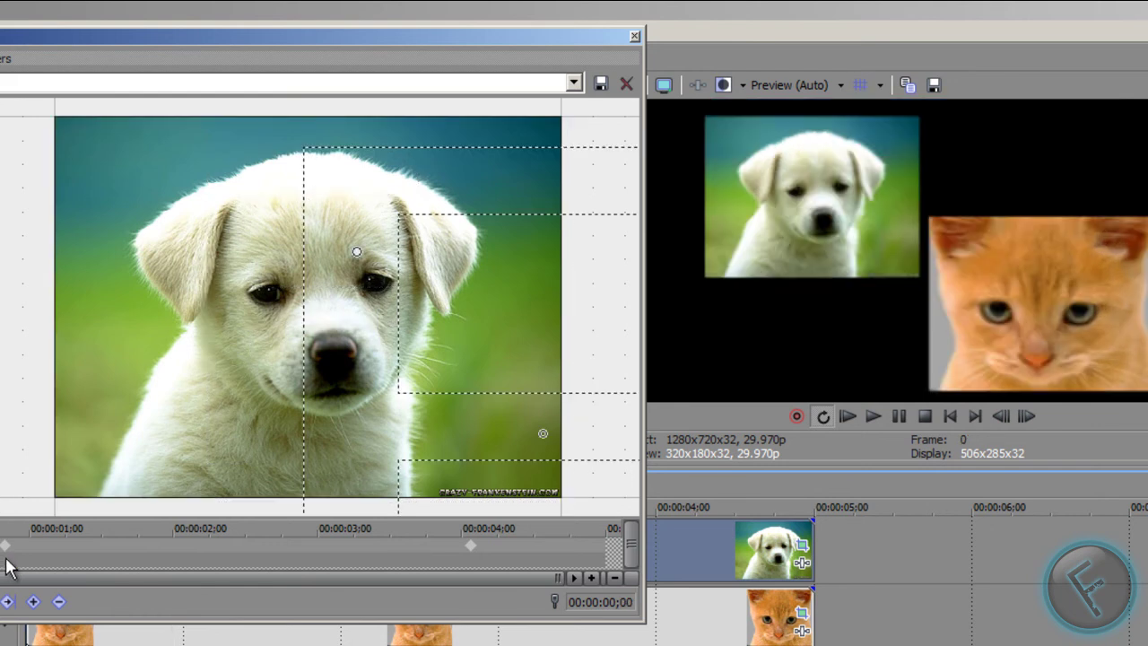
# Remove the puppy event's pan/crop keyframes, restoring the frame to the full image, and close the pan/crop settings
pyautogui.click(469, 552)
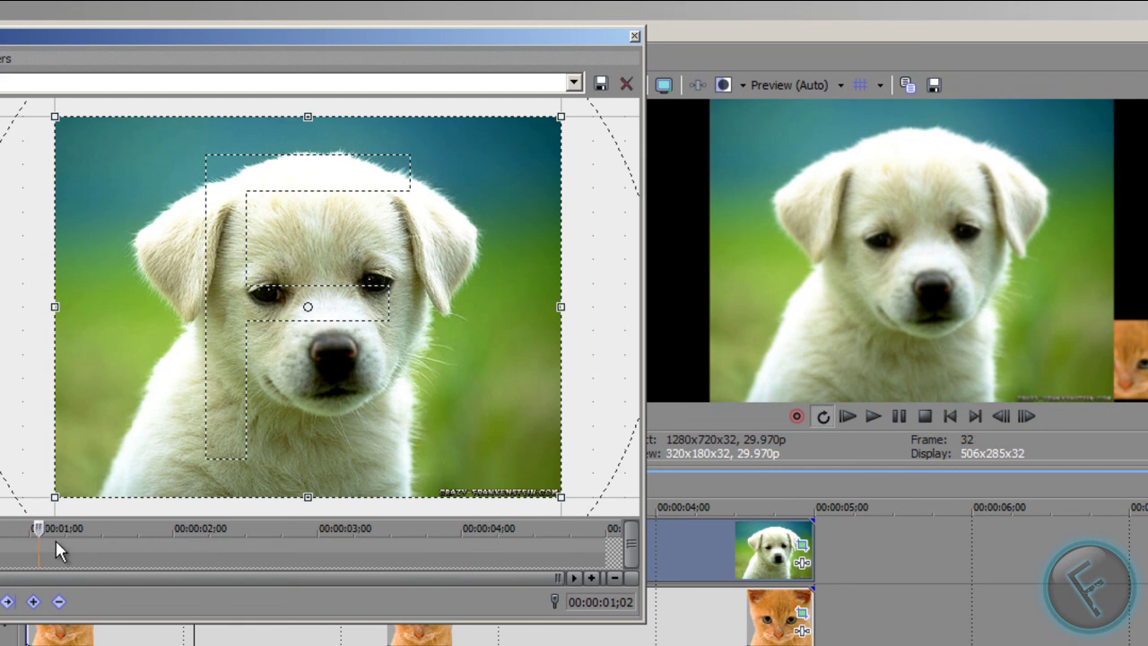
pyautogui.press('Home')
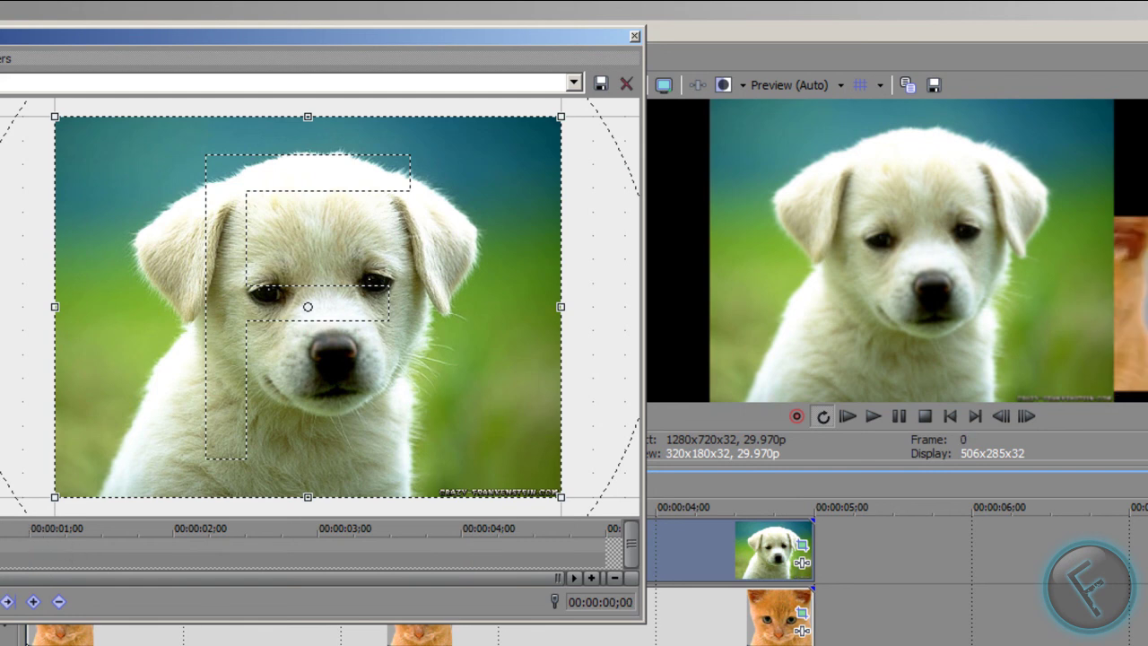
pyautogui.click(634, 35)
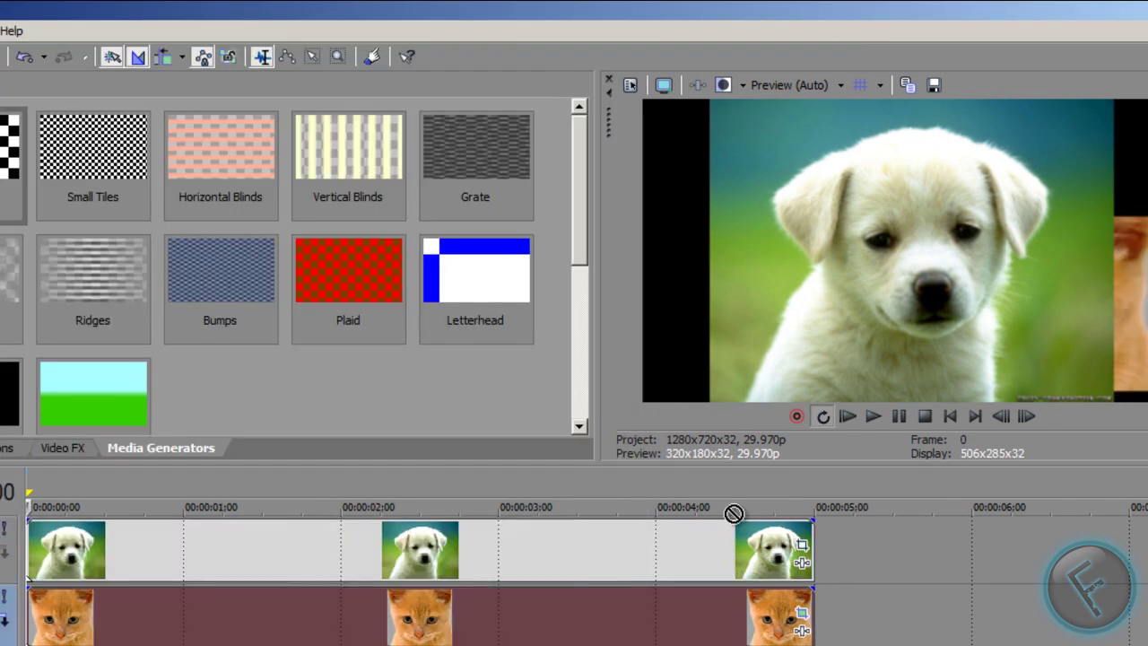
# Move the cat track above the puppy track and lower the cat track's level to make the small cat semi-transparent
pyautogui.press('Delete')
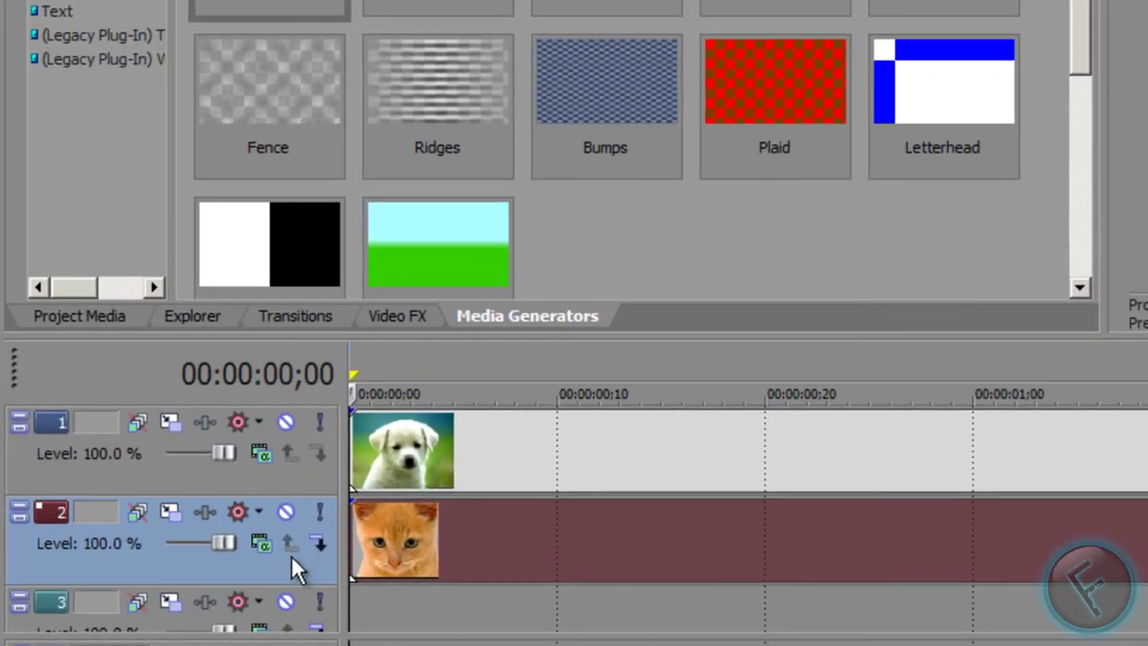
pyautogui.moveTo(240, 555); pyautogui.dragTo(235, 412)
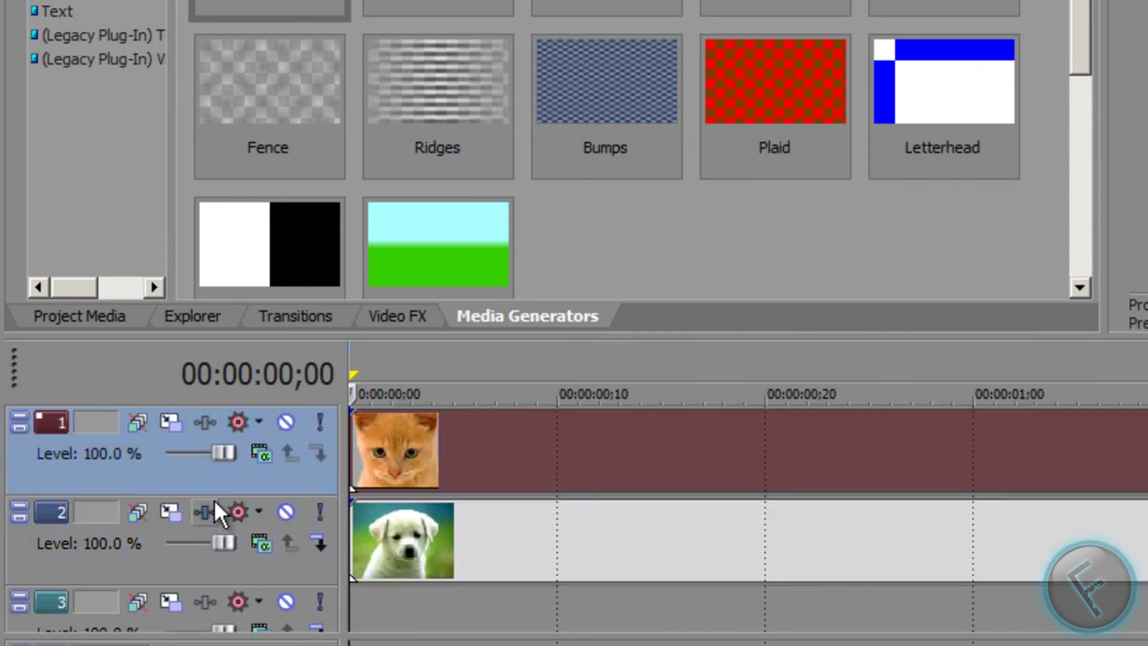
pyautogui.moveTo(223, 448)
pyautogui.mouseDown()
pyautogui.moveTo(178, 465)
pyautogui.moveTo(217, 435)
pyautogui.mouseUp()
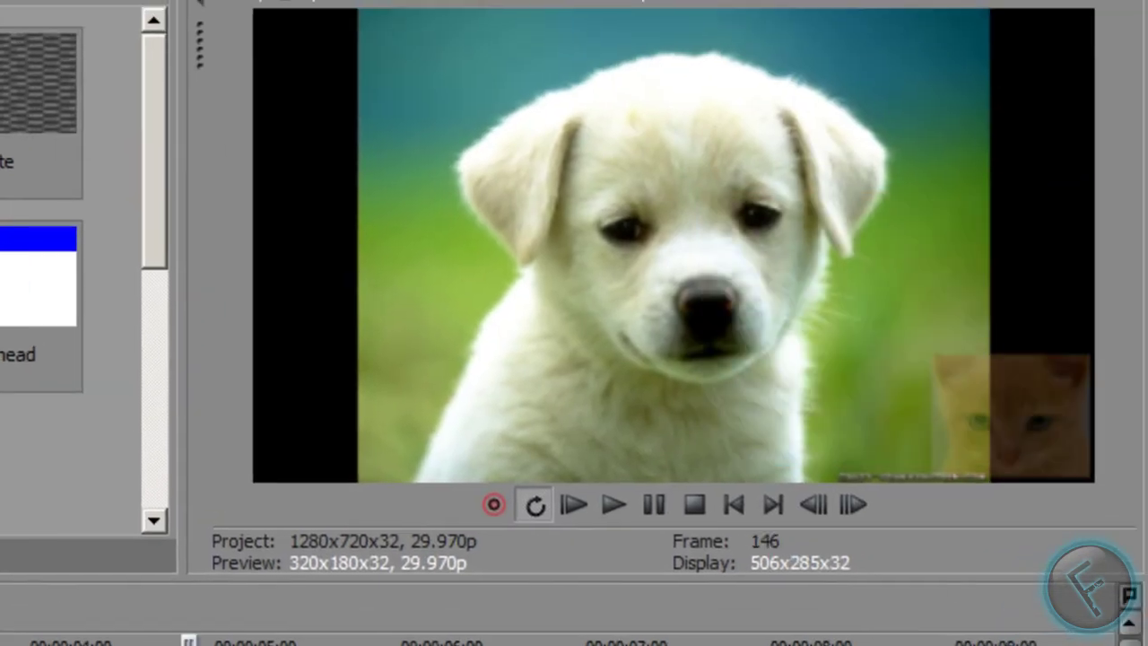
pyautogui.click(235, 2)
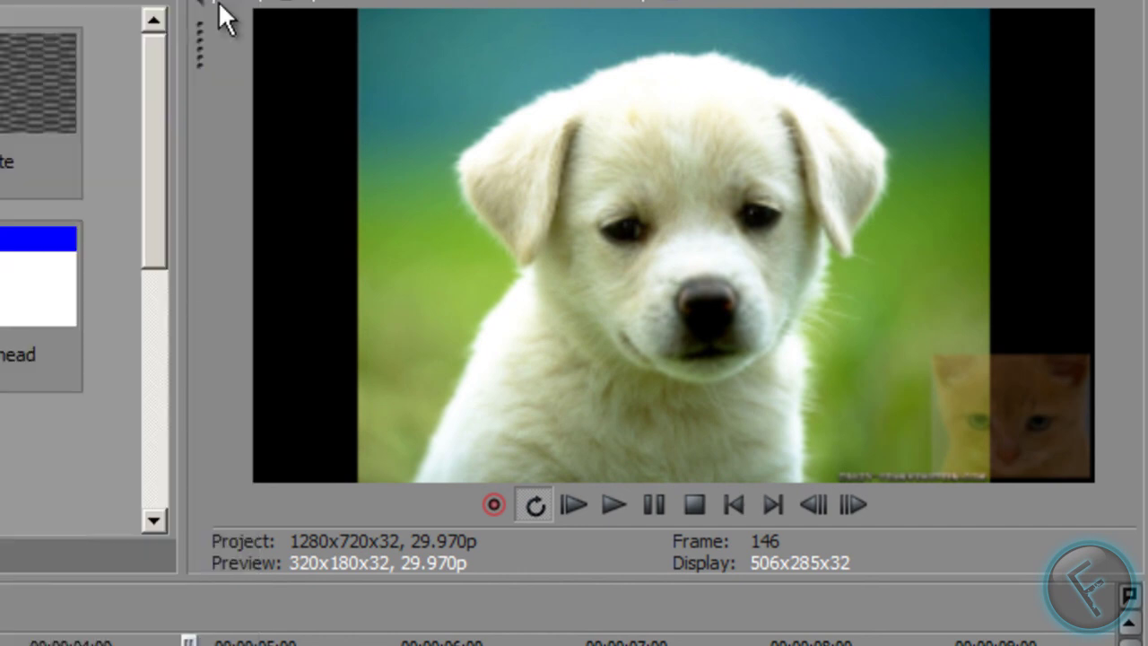